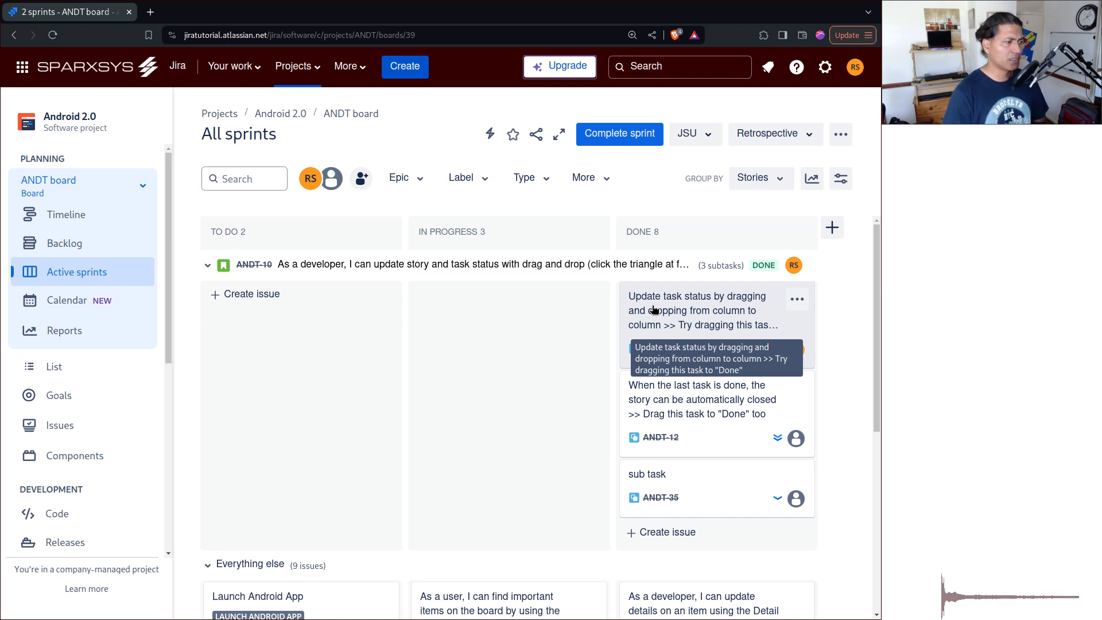
Step: Open the in-progress issue ANDT-14 from the active sprint board in its own browser tab
{"action": "scroll", "coordinate": [643, 390], "scroll_direction": "down", "scroll_amount": 2}
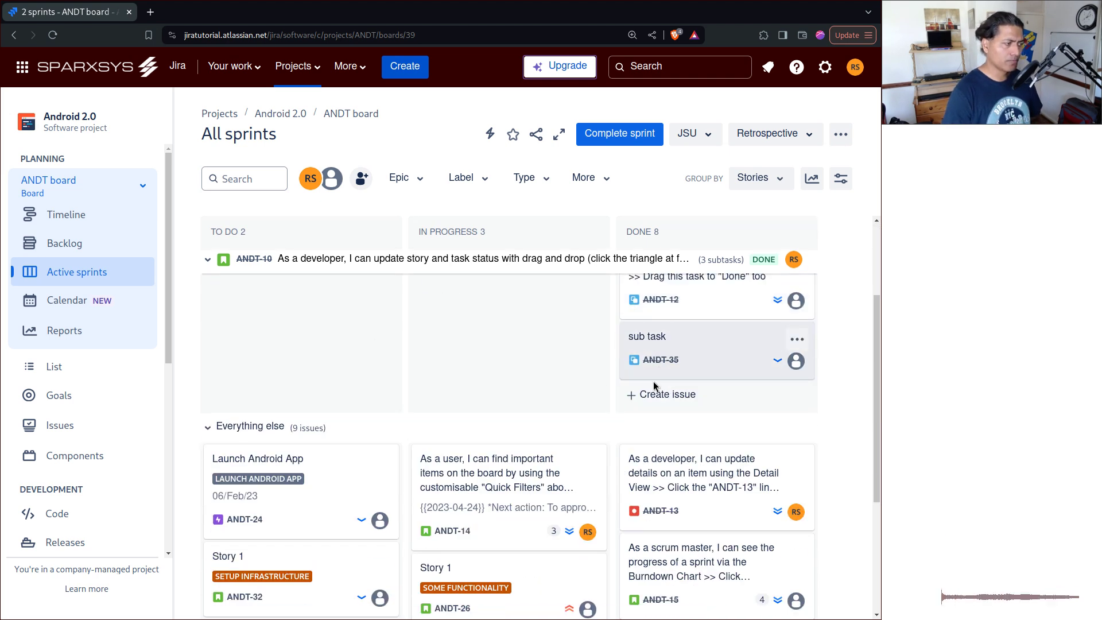
{"action": "scroll", "coordinate": [508, 446], "scroll_direction": "down", "scroll_amount": 1}
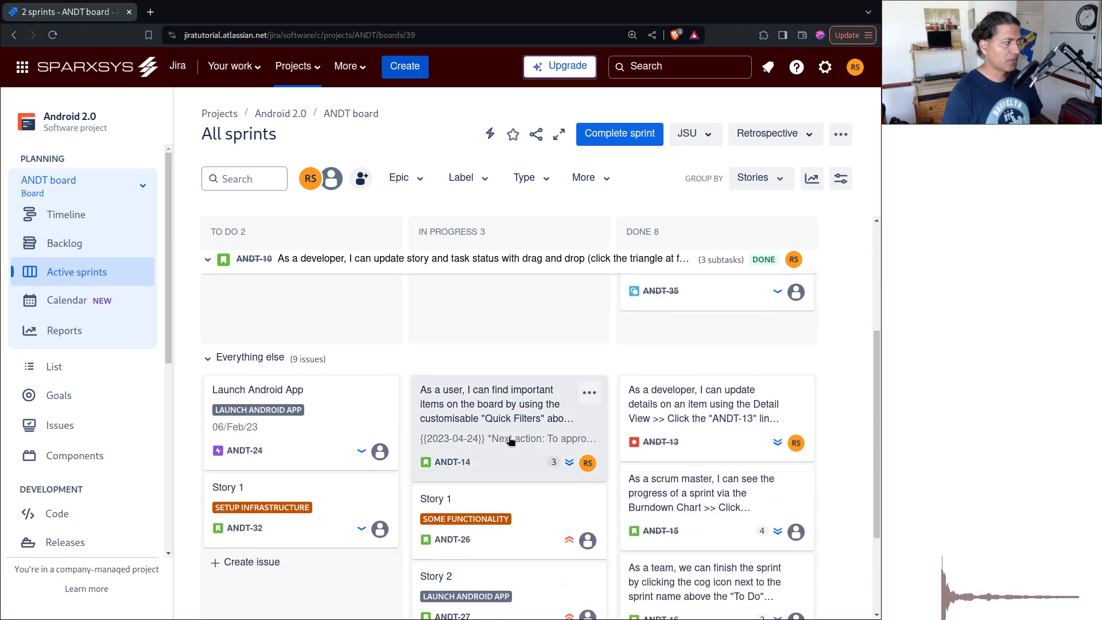
{"action": "left_click", "coordinate": [462, 463]}
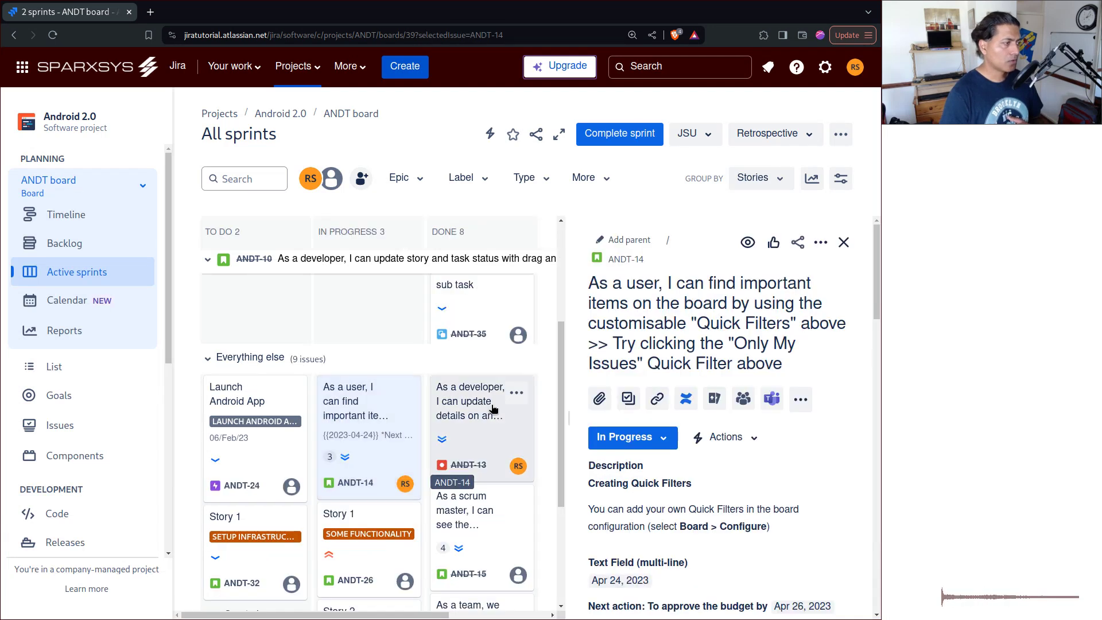
{"action": "middle_click", "coordinate": [626, 263]}
{"action": "key", "text": "ctrl+Tab"}
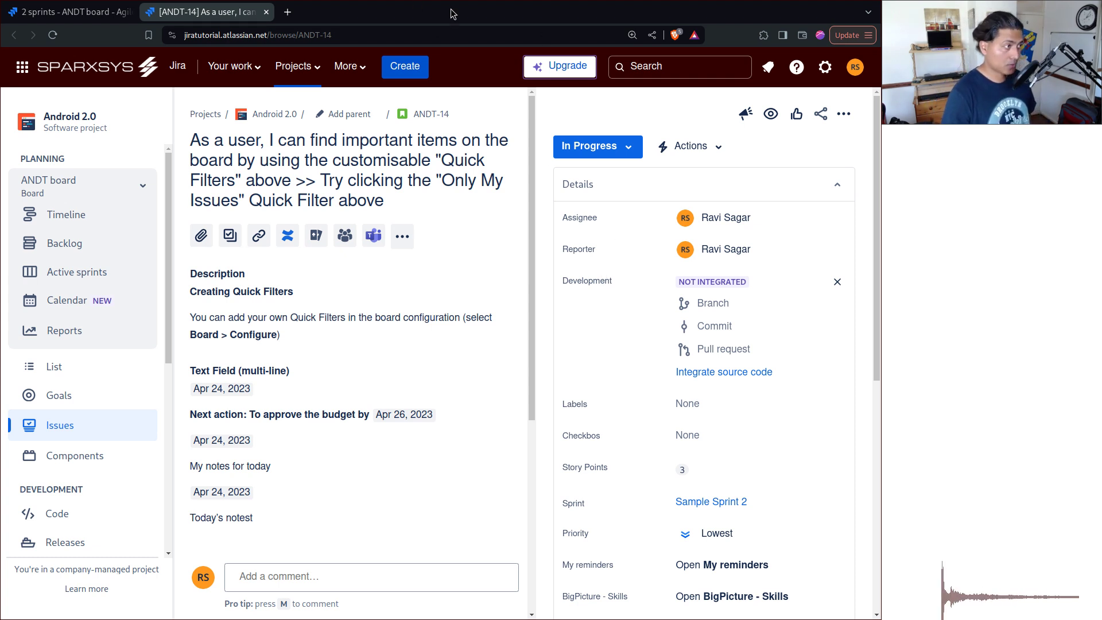
Step: View the workflow diagram behind ANDT-14's status at a larger zoom, then close it
{"action": "left_click", "coordinate": [635, 159]}
{"action": "left_click", "coordinate": [612, 233]}
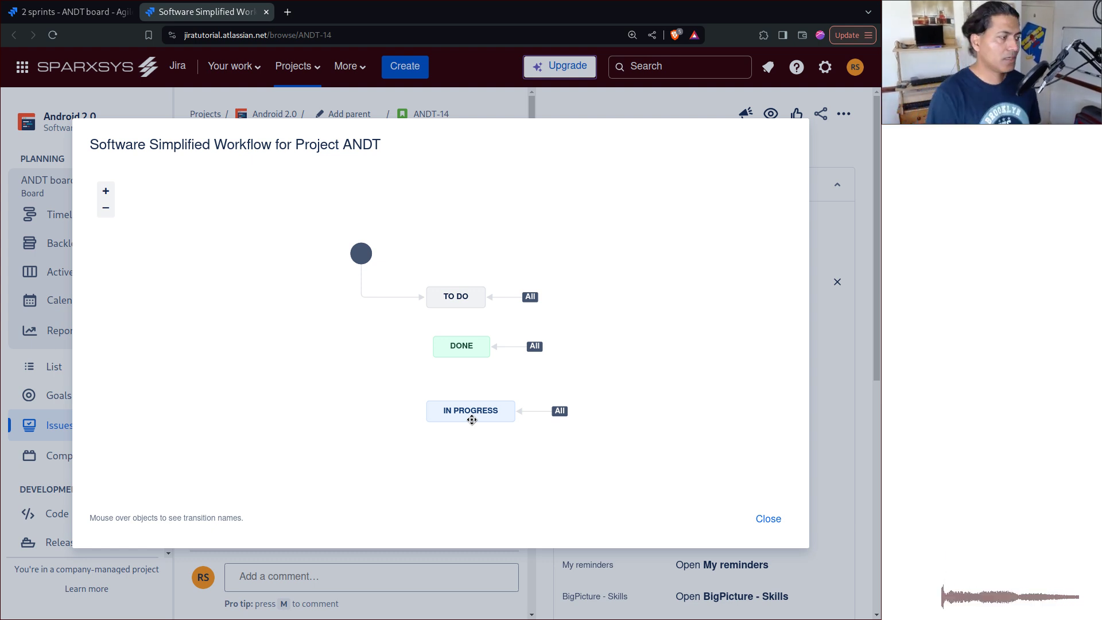
{"action": "left_click", "coordinate": [106, 192]}
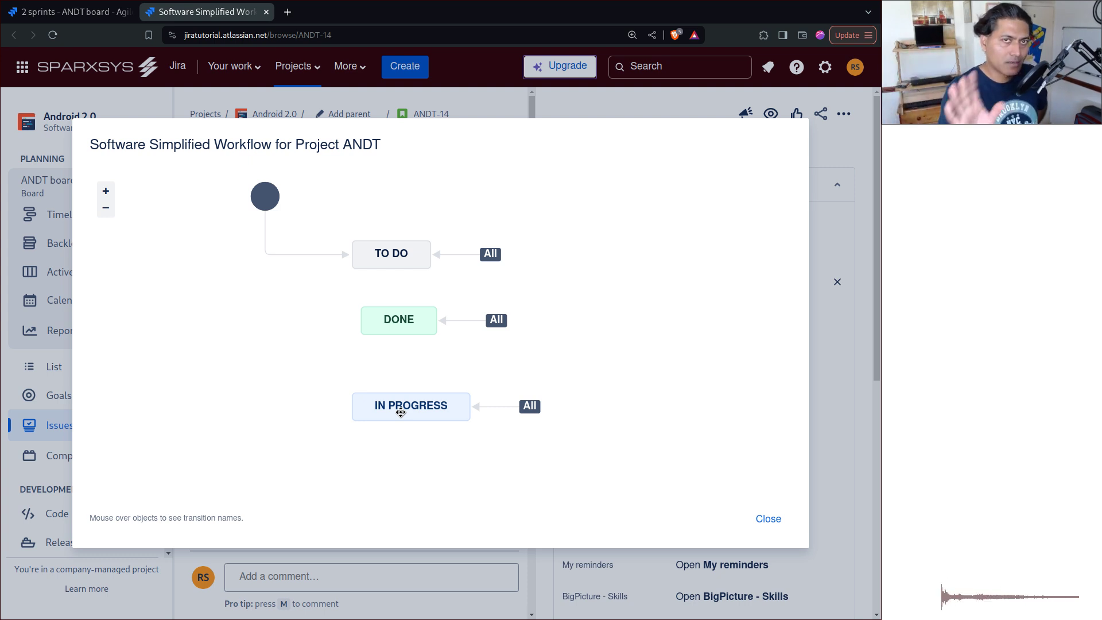
{"action": "left_click", "coordinate": [764, 519]}
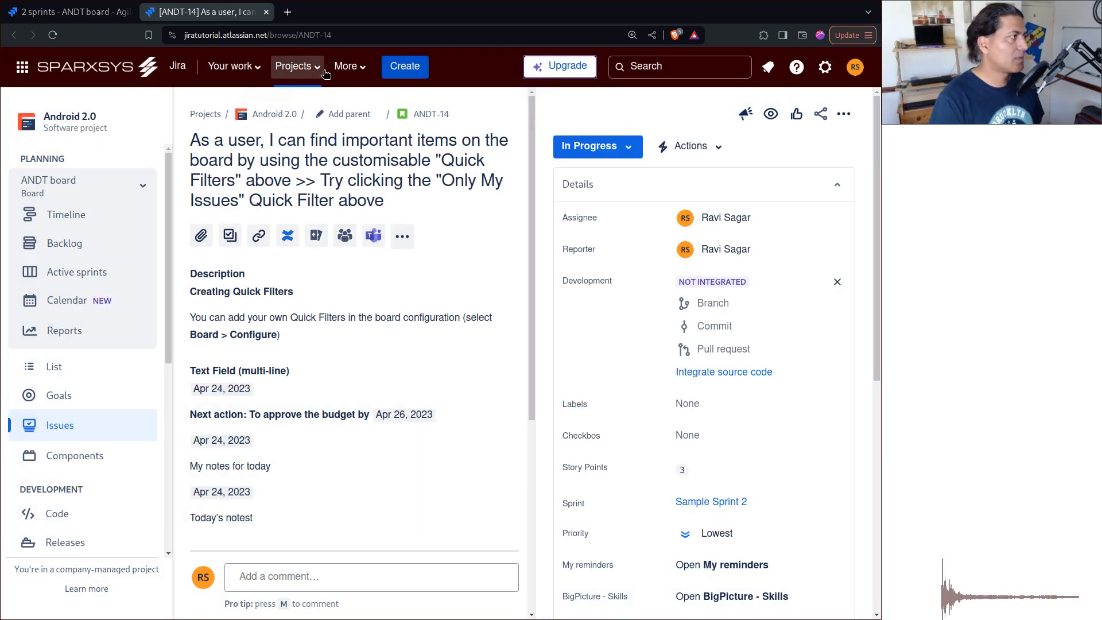
Step: Open the full issue search in a new tab and remove its Created date filter
{"action": "left_click", "coordinate": [689, 69]}
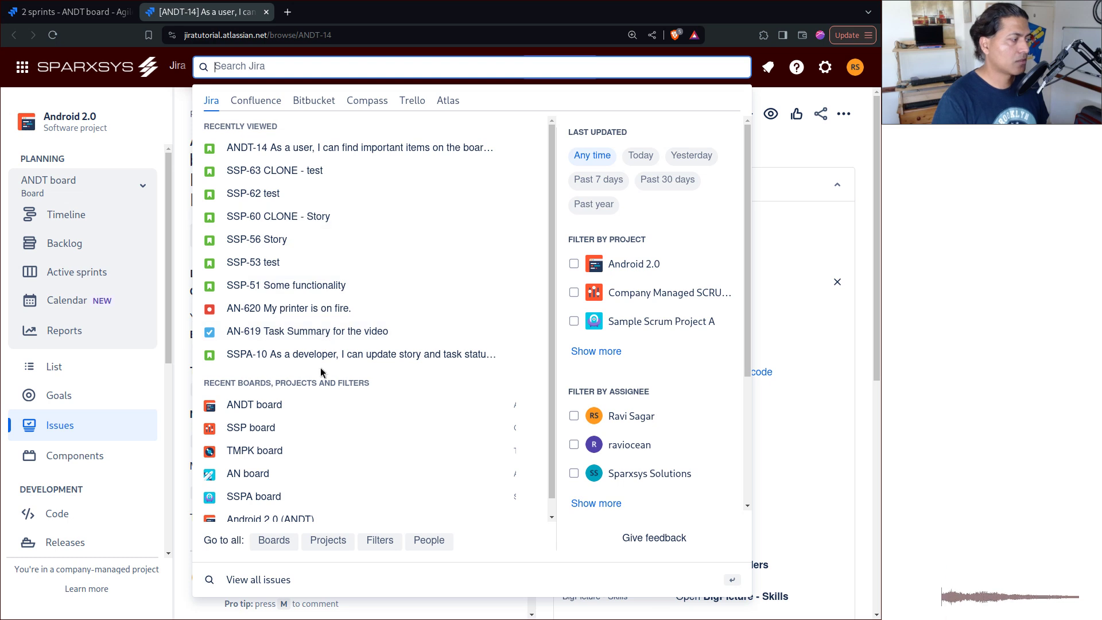
{"action": "middle_click", "coordinate": [276, 580]}
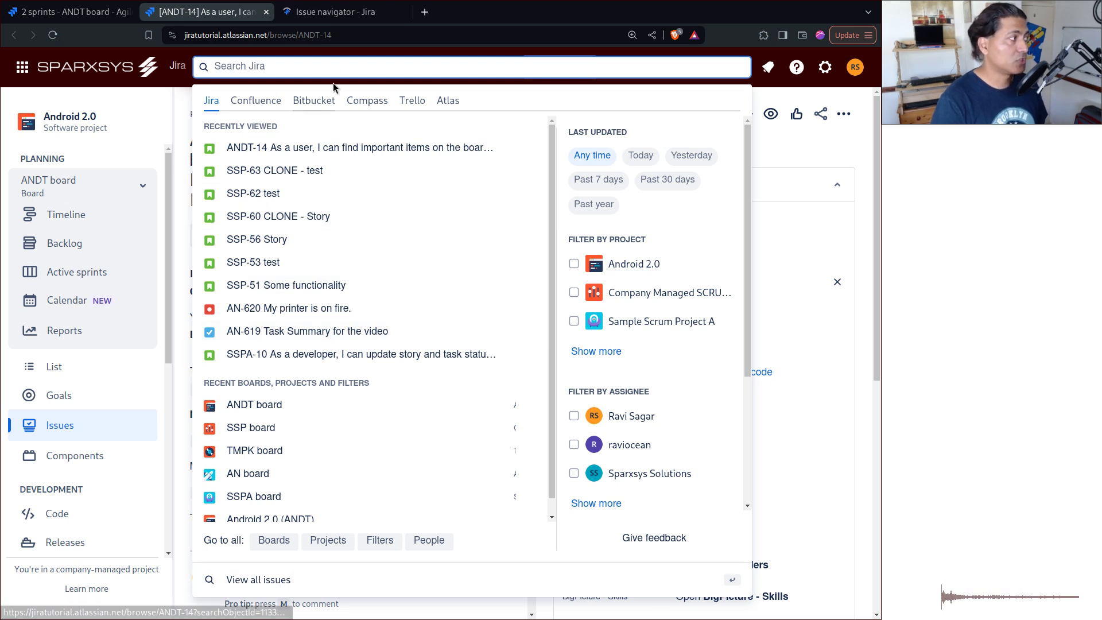
{"action": "left_click", "coordinate": [346, 13]}
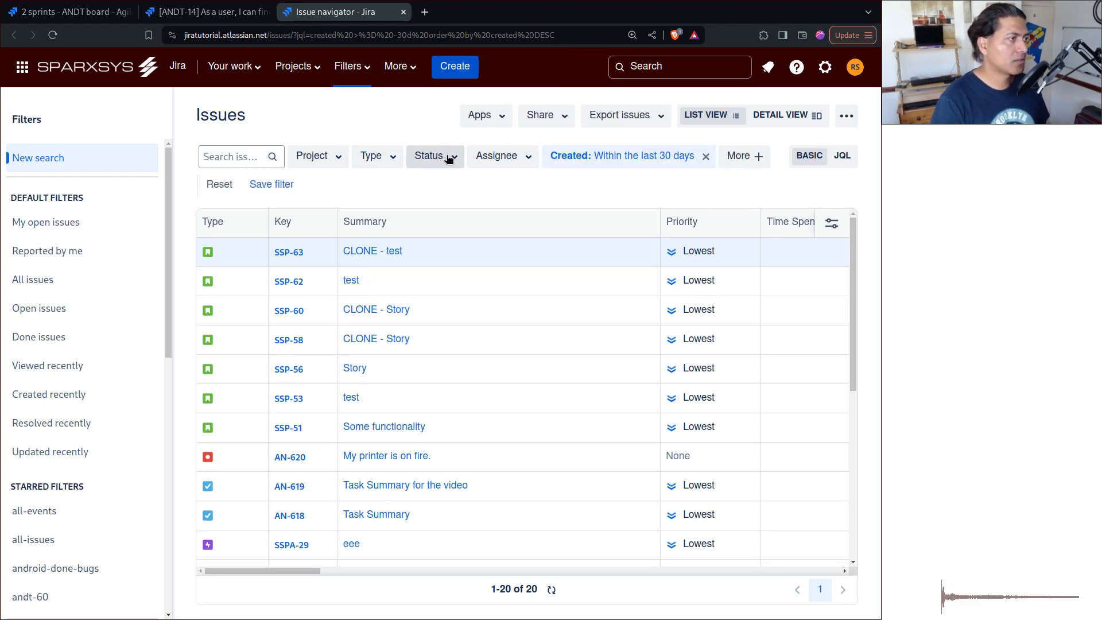
{"action": "left_click", "coordinate": [706, 156]}
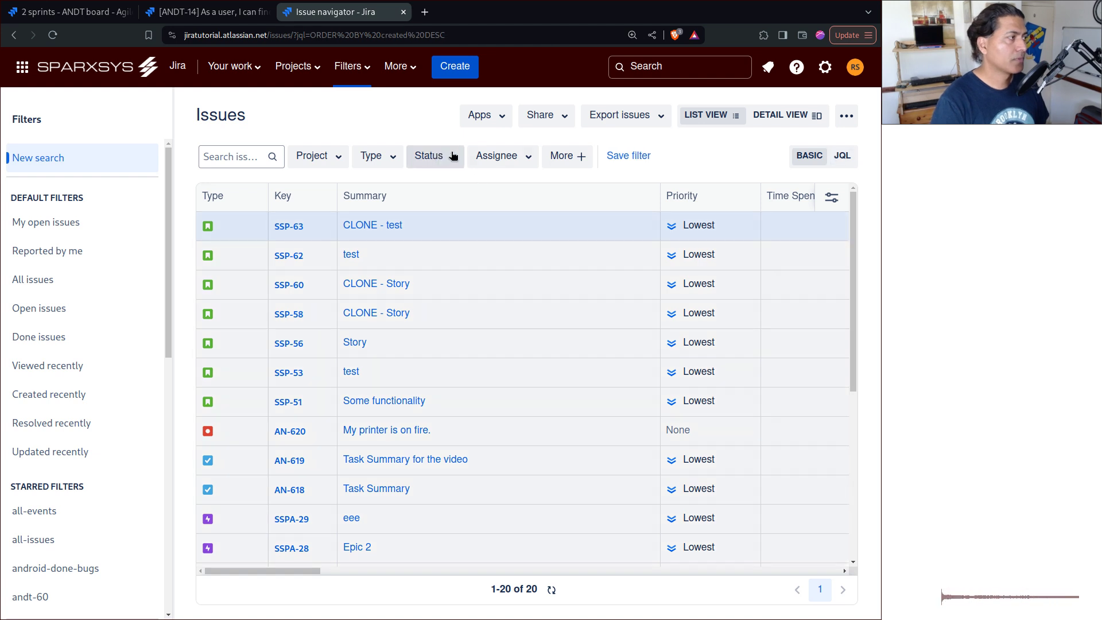
Step: Filter the issues to the Android 2.0 project with the status In Progress
{"action": "left_click", "coordinate": [453, 158]}
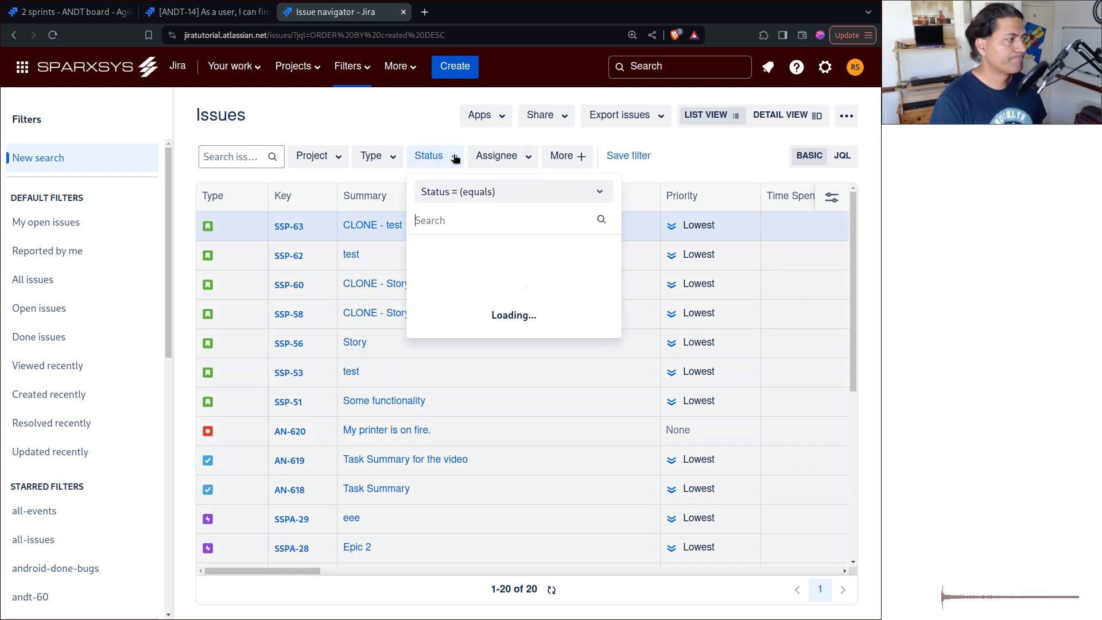
{"action": "left_click", "coordinate": [322, 164]}
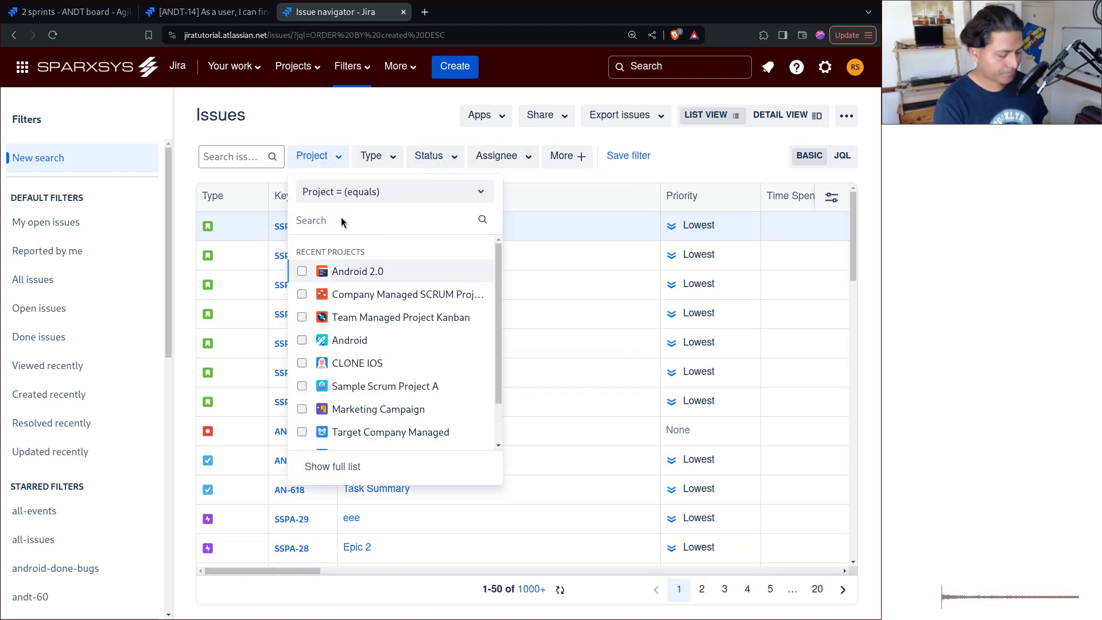
{"action": "type", "text": "and"}
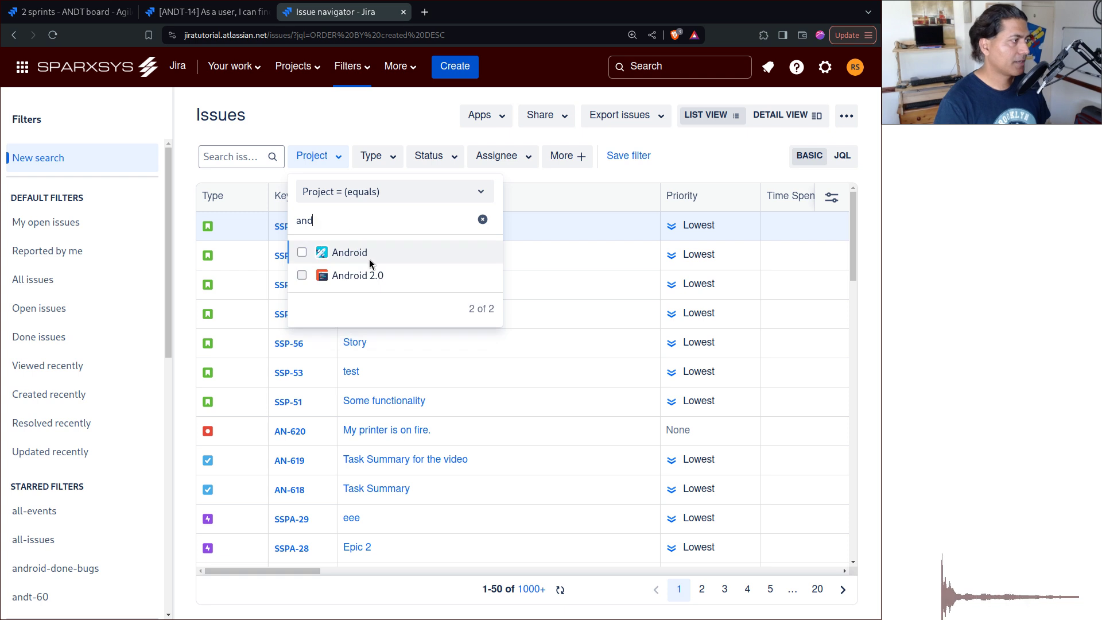
{"action": "left_click", "coordinate": [366, 274]}
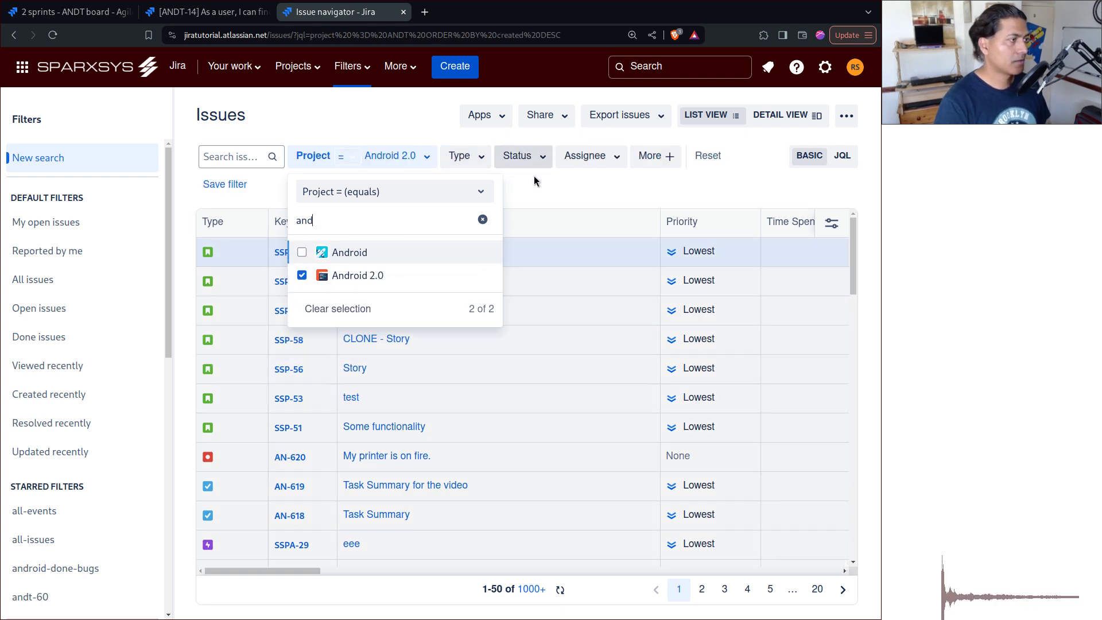
{"action": "left_click", "coordinate": [529, 159]}
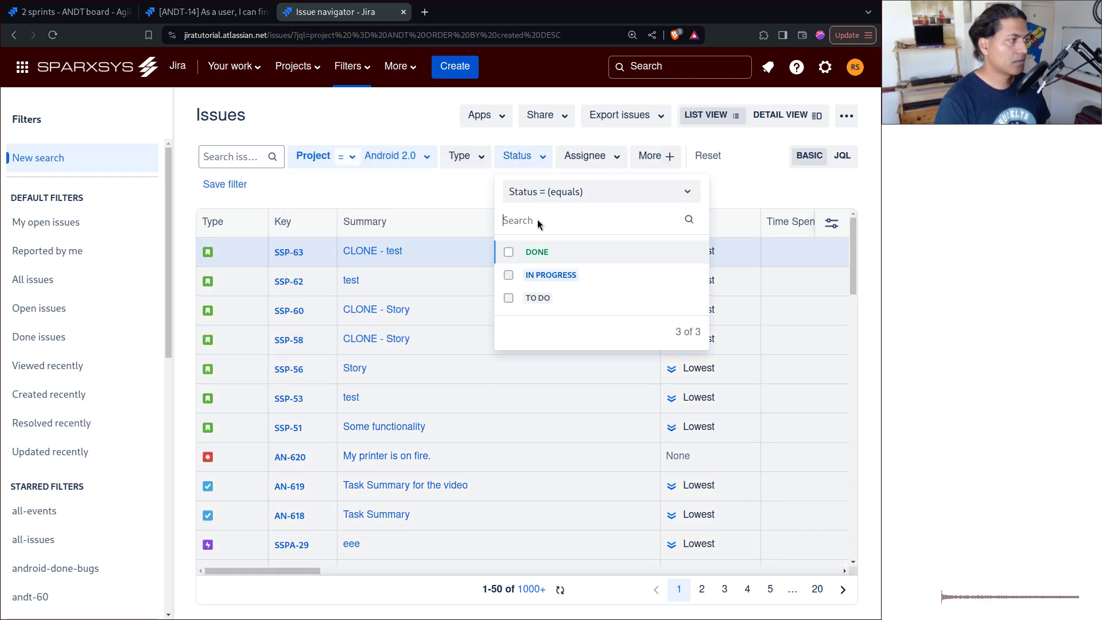
{"action": "left_click", "coordinate": [508, 276]}
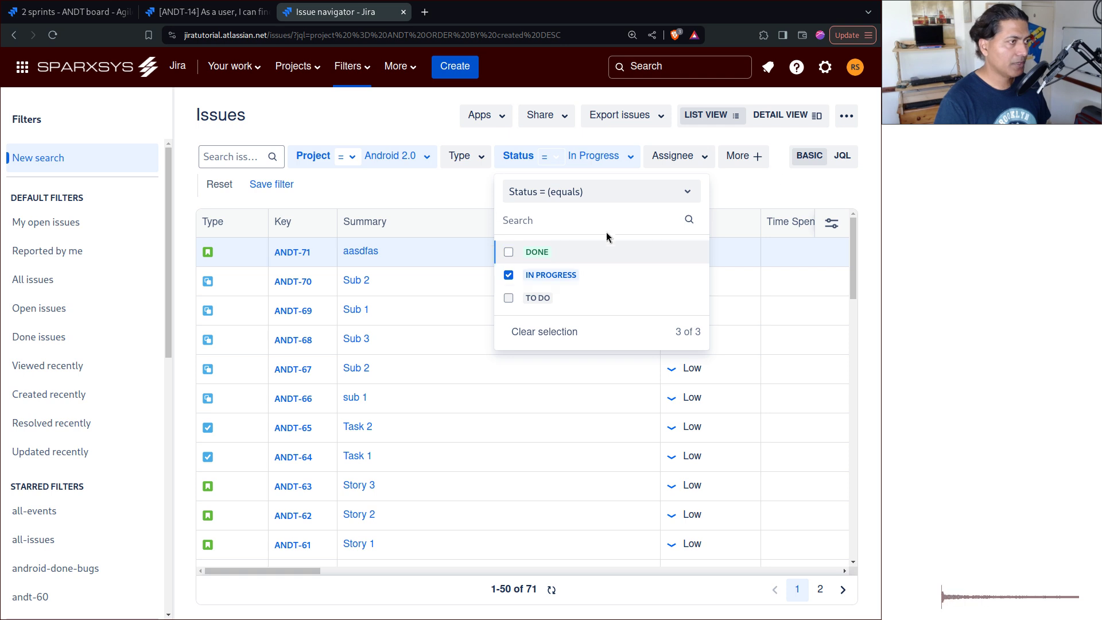
{"action": "left_click", "coordinate": [784, 193]}
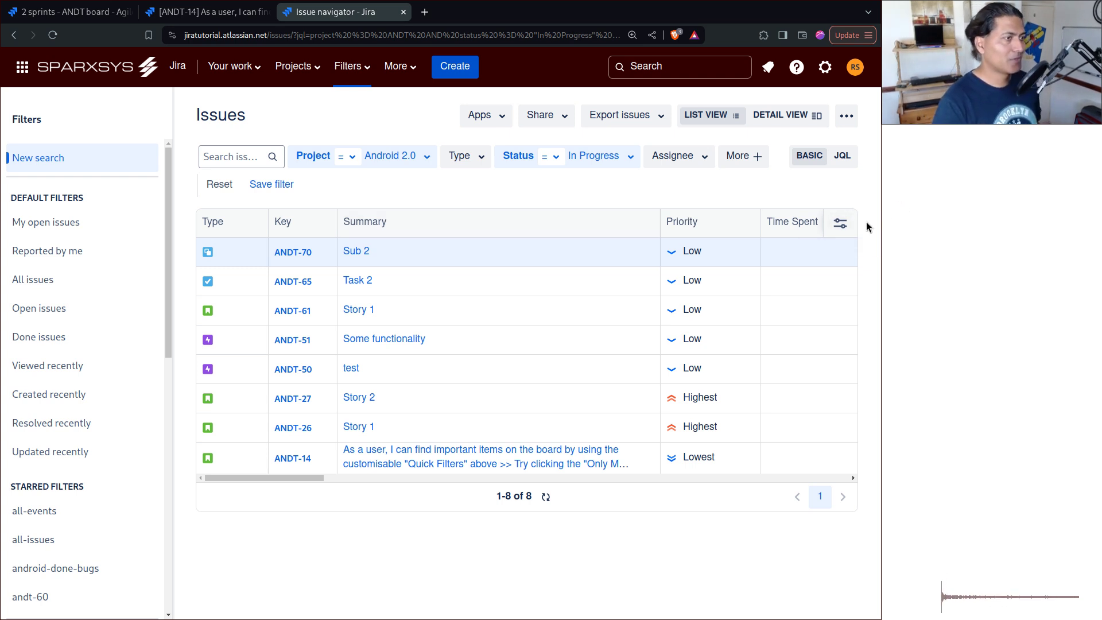
Step: Look up Status in the column options and move the Status column directly after Priority in the issue list
{"action": "left_click", "coordinate": [841, 227]}
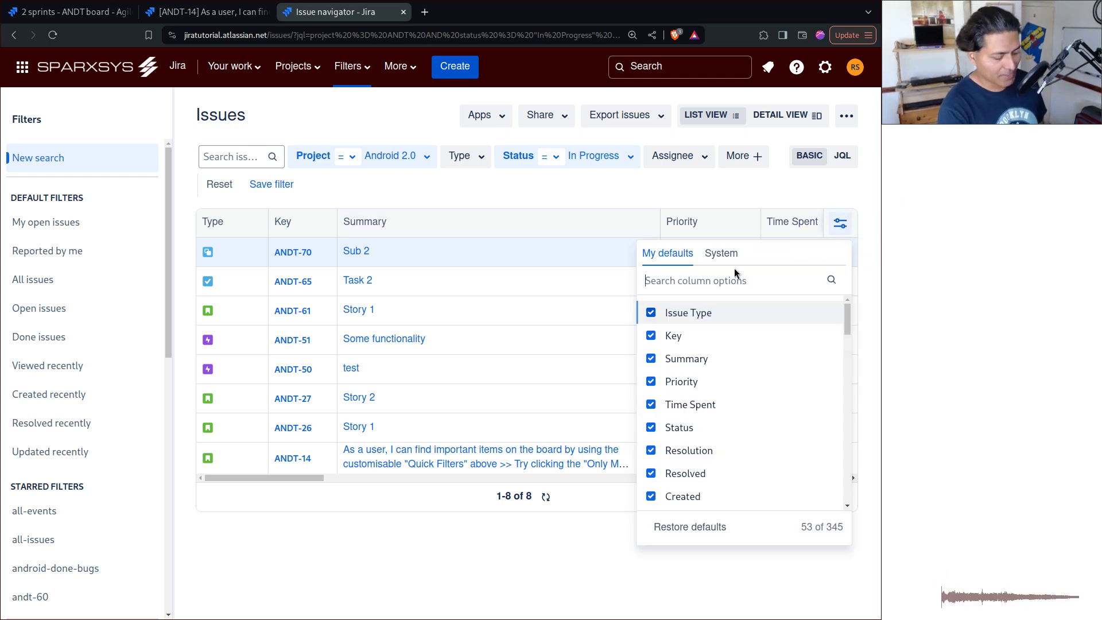
{"action": "type", "text": "statu"}
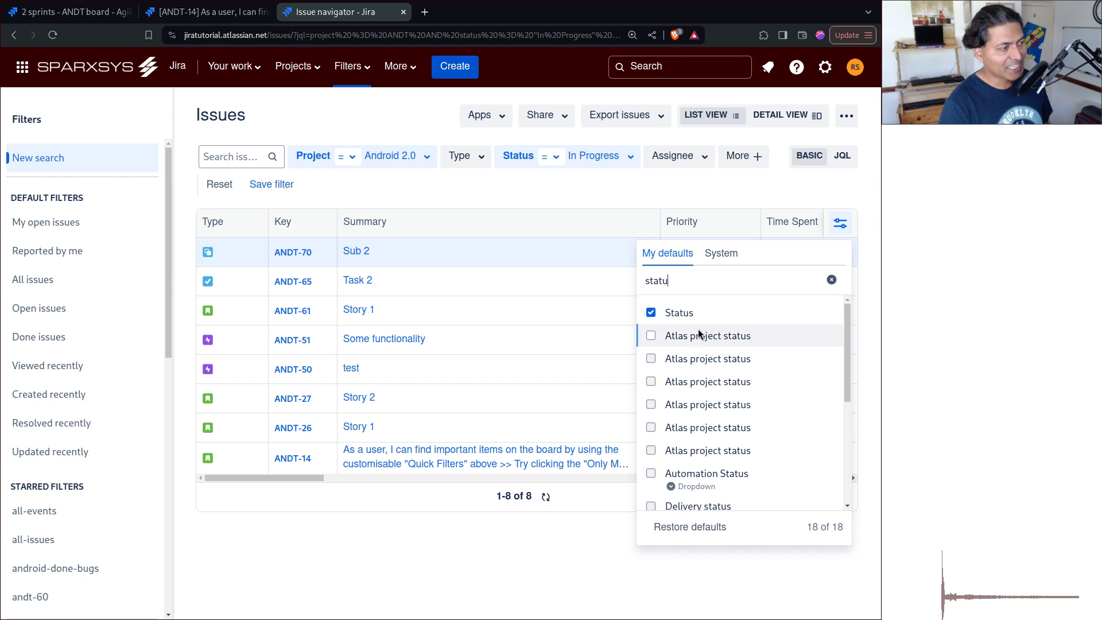
{"action": "left_click", "coordinate": [398, 503]}
{"action": "left_click_drag", "start_coordinate": [309, 479], "coordinate": [373, 477]}
{"action": "left_click_drag", "start_coordinate": [560, 221], "coordinate": [589, 225]}
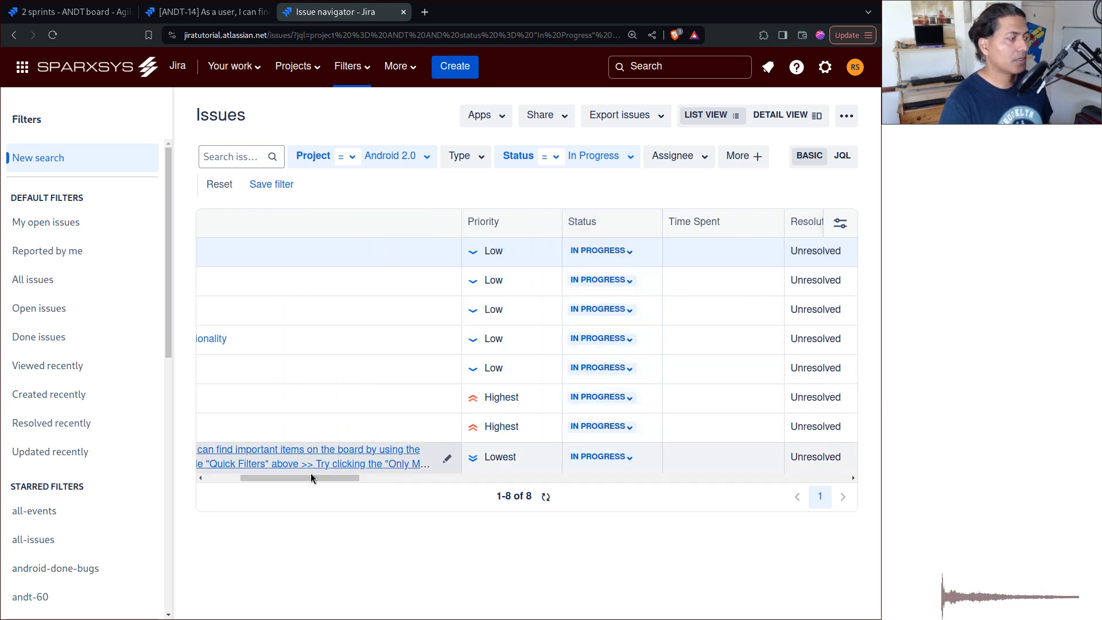
{"action": "left_click_drag", "start_coordinate": [312, 476], "coordinate": [229, 477]}
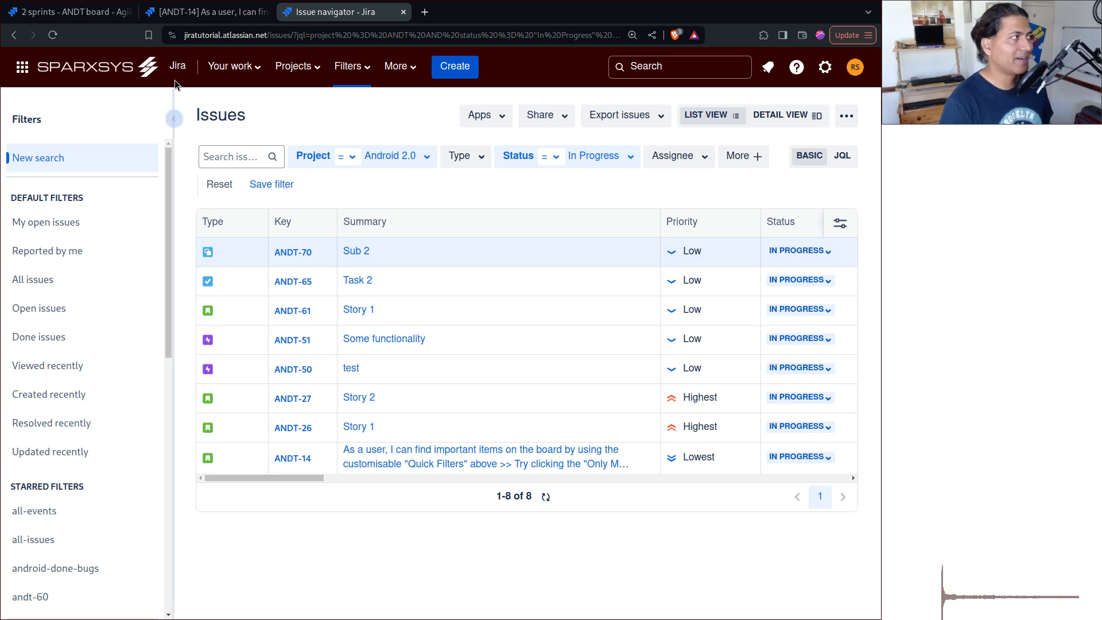
Step: Switch the issue search to JQL and examine the full query text
{"action": "left_click", "coordinate": [843, 155]}
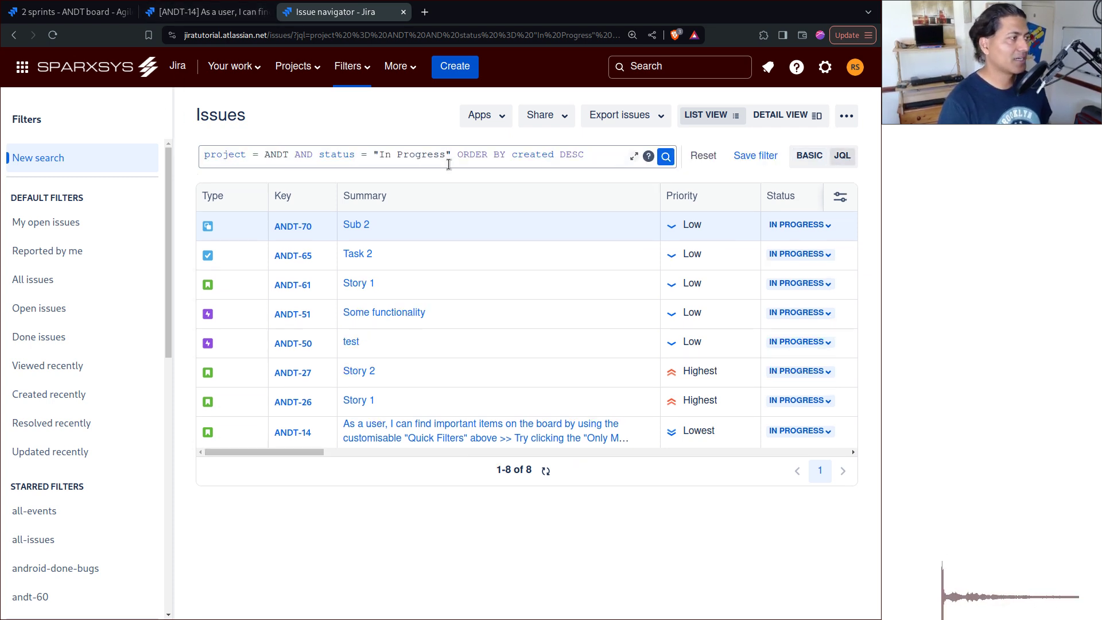
{"action": "left_click_drag", "start_coordinate": [598, 162], "coordinate": [195, 155]}
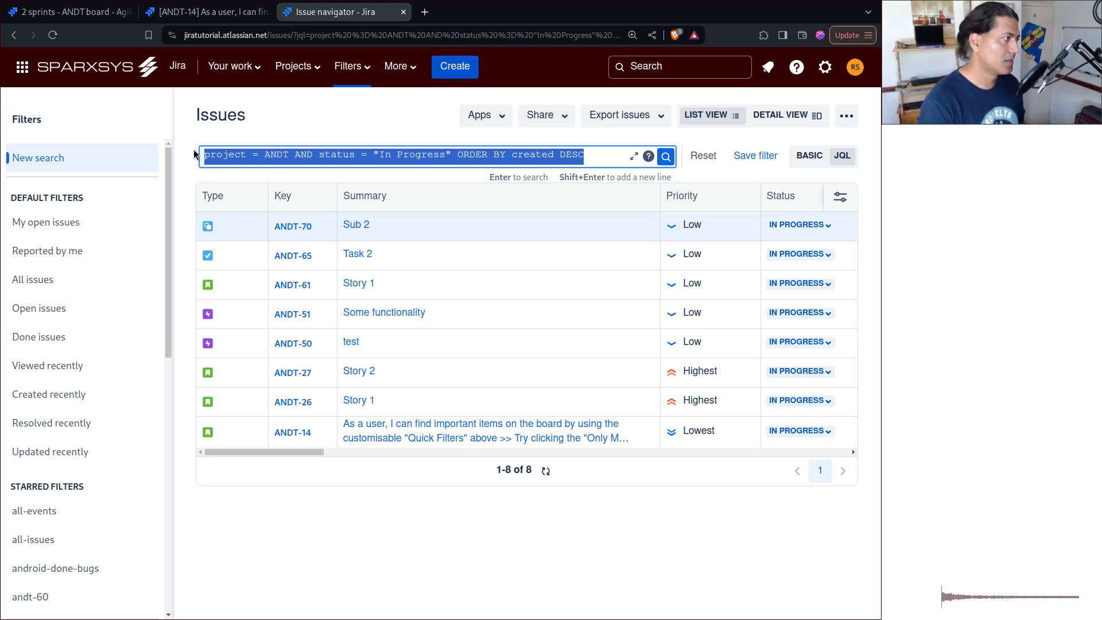
{"action": "left_click", "coordinate": [401, 546]}
Step: Open issues ANDT-70, ANDT-65, ANDT-61 and ANDT-51 in separate browser tabs
{"action": "middle_click", "coordinate": [292, 226]}
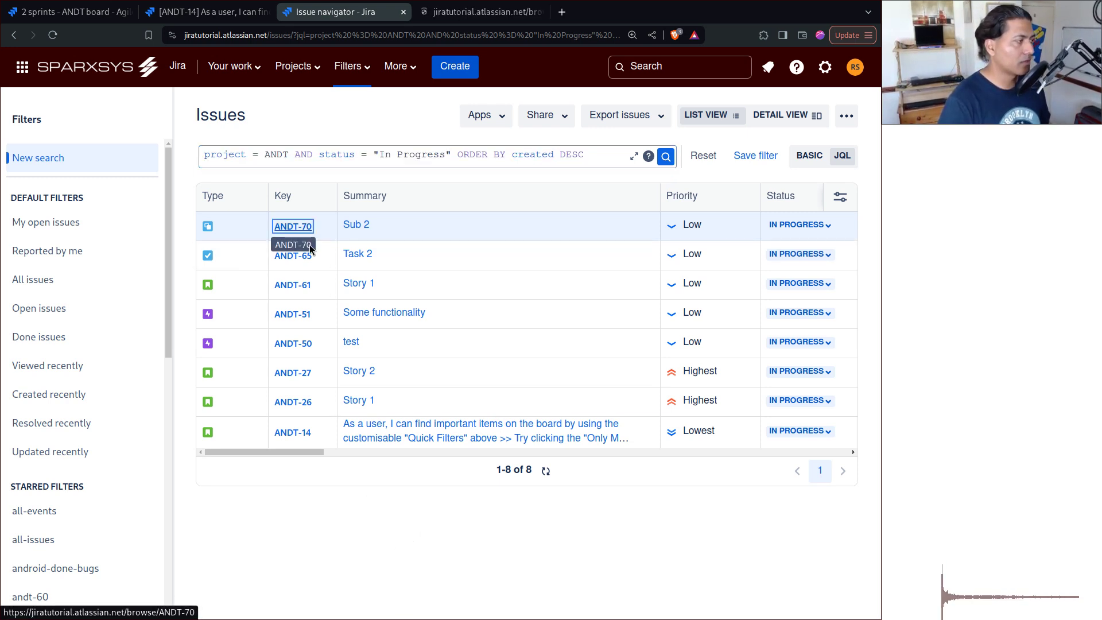
{"action": "middle_click", "coordinate": [292, 256]}
{"action": "middle_click", "coordinate": [294, 285]}
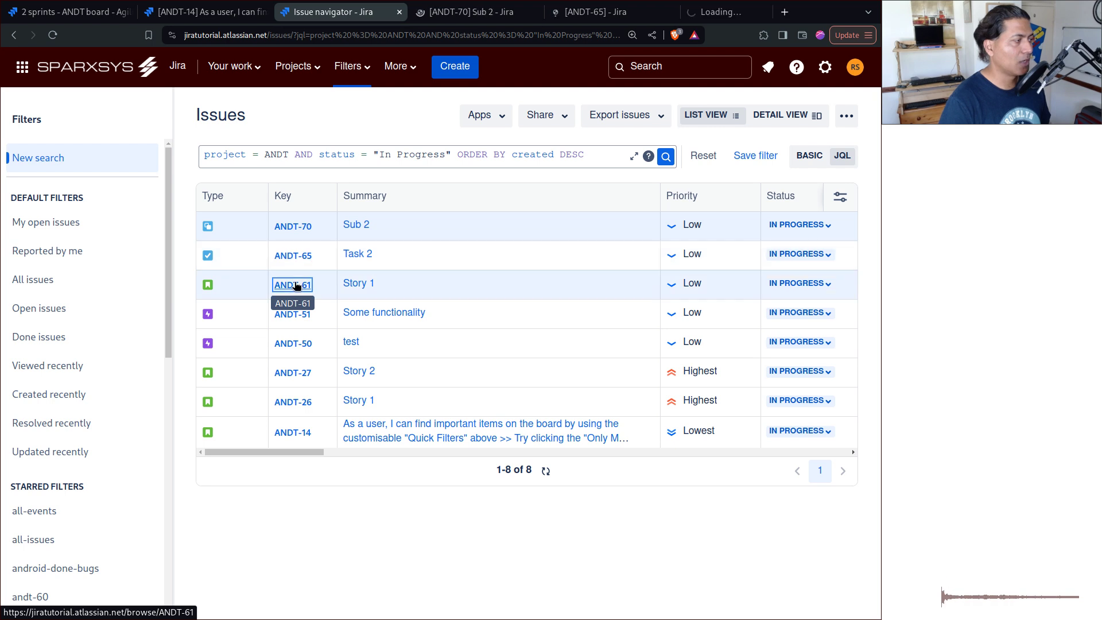
{"action": "middle_click", "coordinate": [294, 314]}
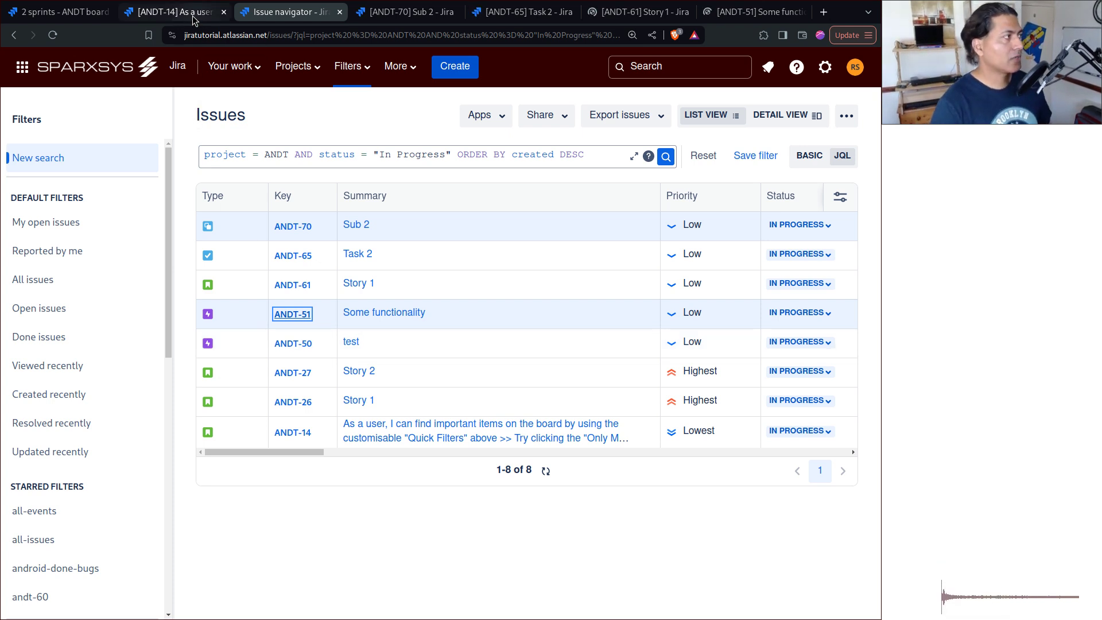
Step: From the ANDT-14 tab, open the project's workflow settings and start editing Software Simplified Workflow for Project ANDT
{"action": "left_click", "coordinate": [172, 12]}
{"action": "scroll", "coordinate": [87, 523], "scroll_direction": "down", "scroll_amount": 5}
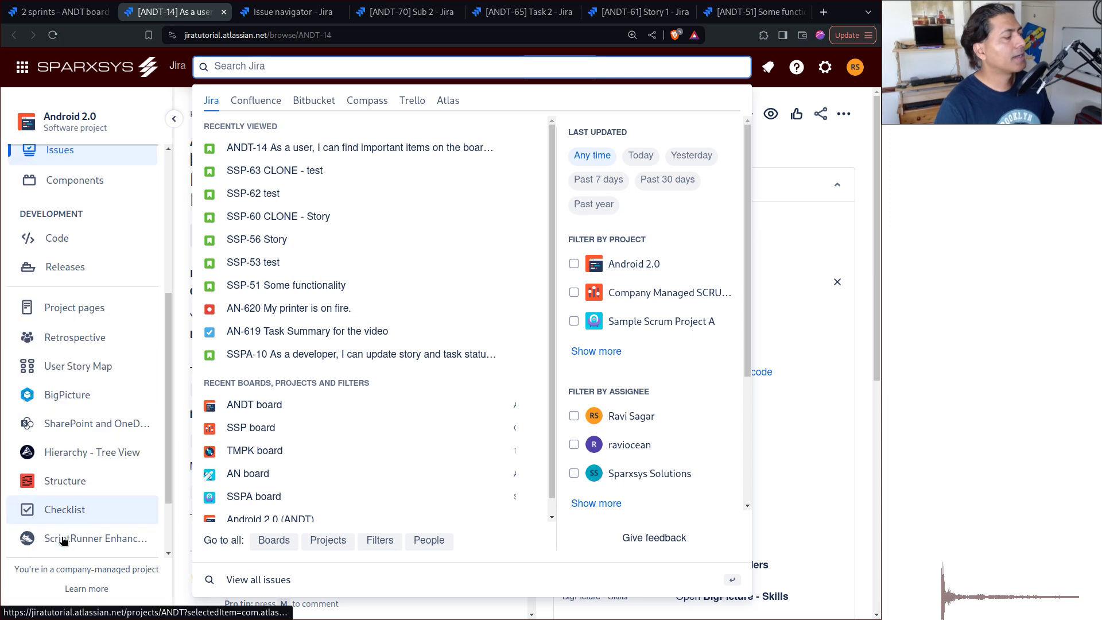
{"action": "scroll", "coordinate": [63, 540], "scroll_direction": "down", "scroll_amount": 3}
{"action": "left_click", "coordinate": [60, 537]}
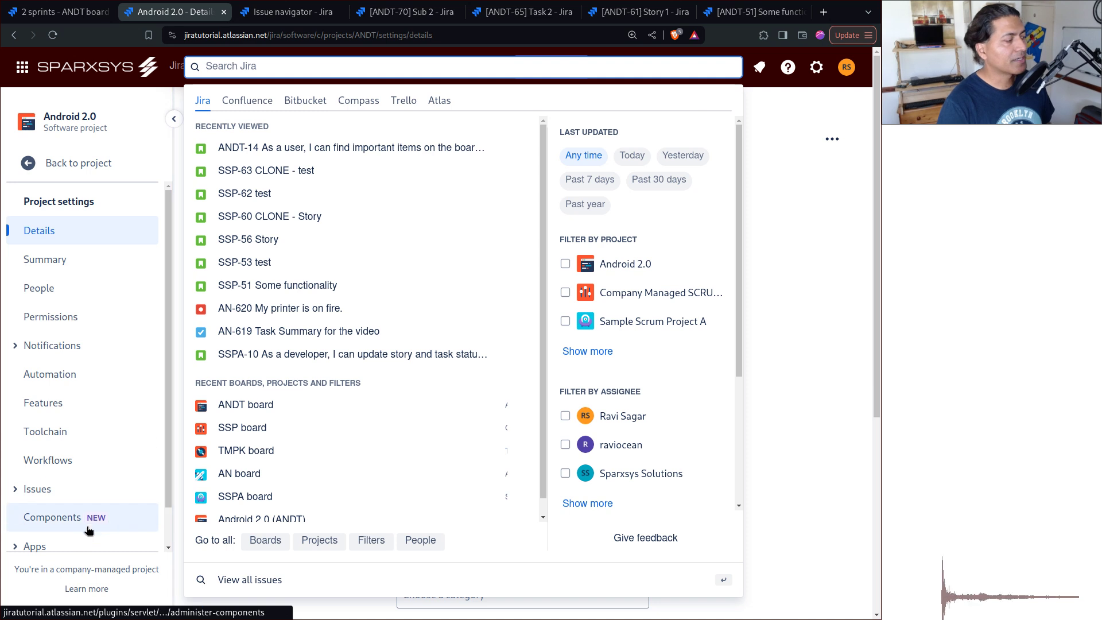
{"action": "scroll", "coordinate": [105, 459], "scroll_direction": "down", "scroll_amount": 2}
{"action": "left_click", "coordinate": [66, 423]}
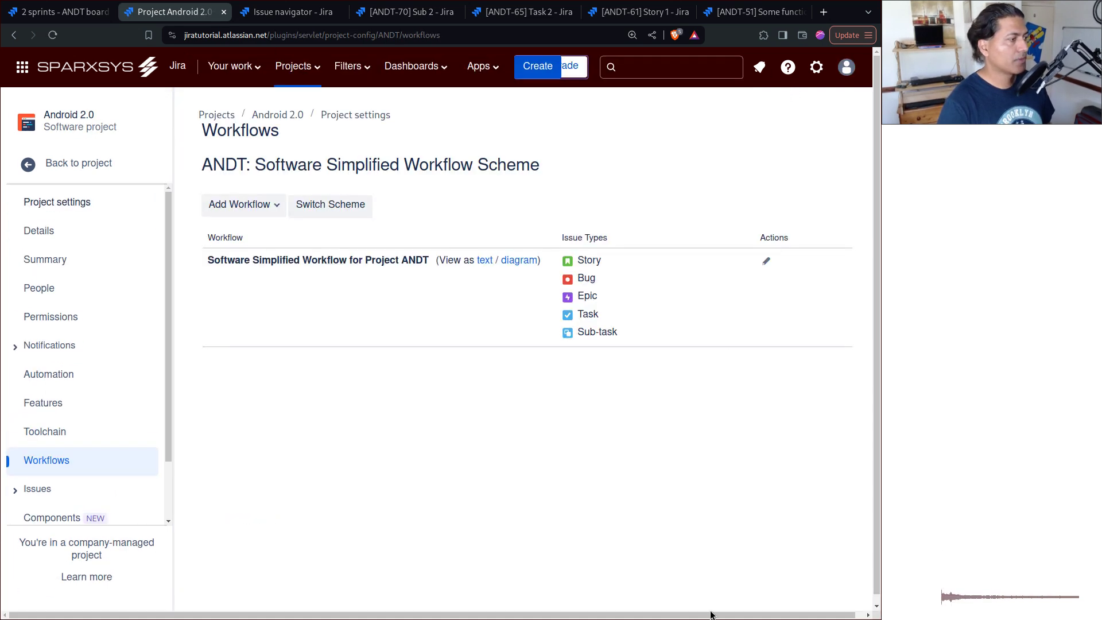
{"action": "left_click", "coordinate": [767, 262]}
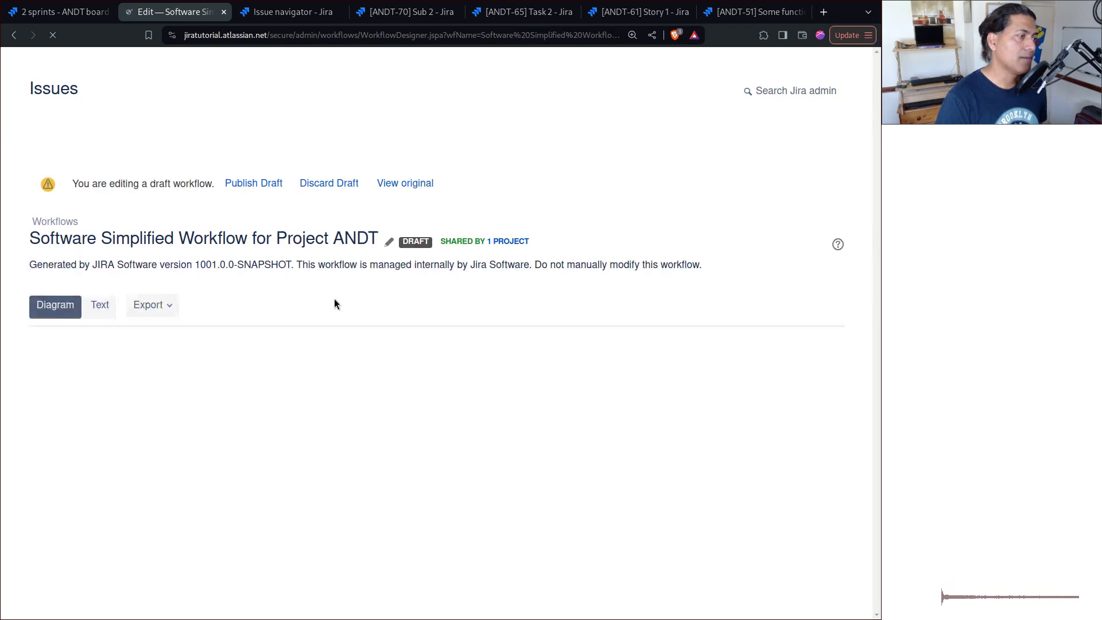
Step: Reposition the In Progress status slightly up and to the left in the workflow diagram
{"action": "scroll", "coordinate": [588, 222], "scroll_direction": "down", "scroll_amount": 3}
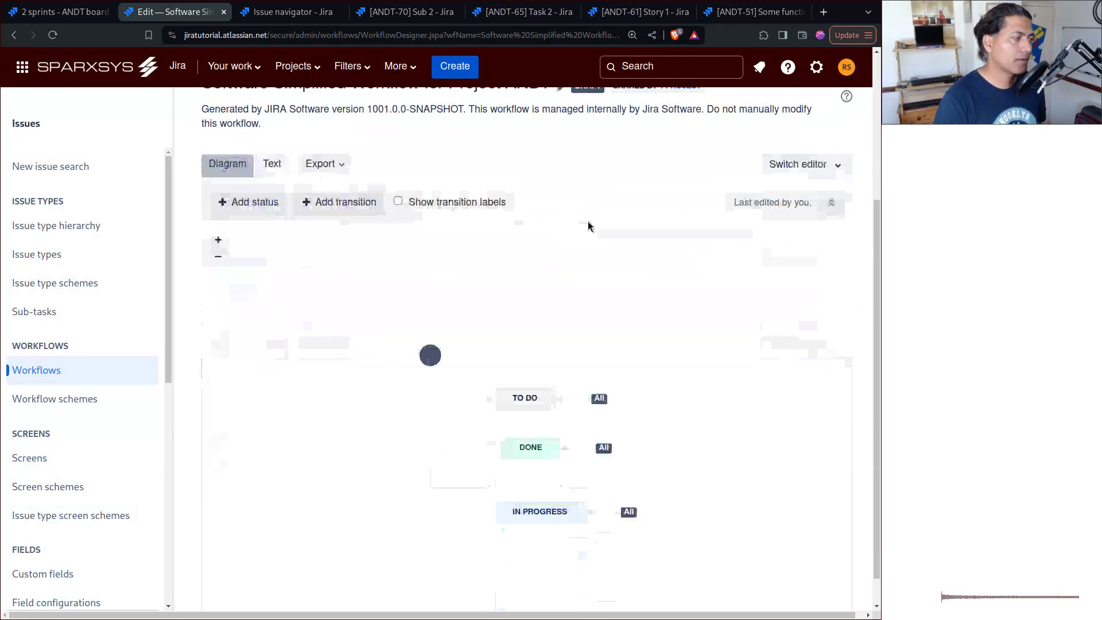
{"action": "left_click", "coordinate": [539, 511]}
{"action": "left_click_drag", "start_coordinate": [540, 511], "coordinate": [504, 504]}
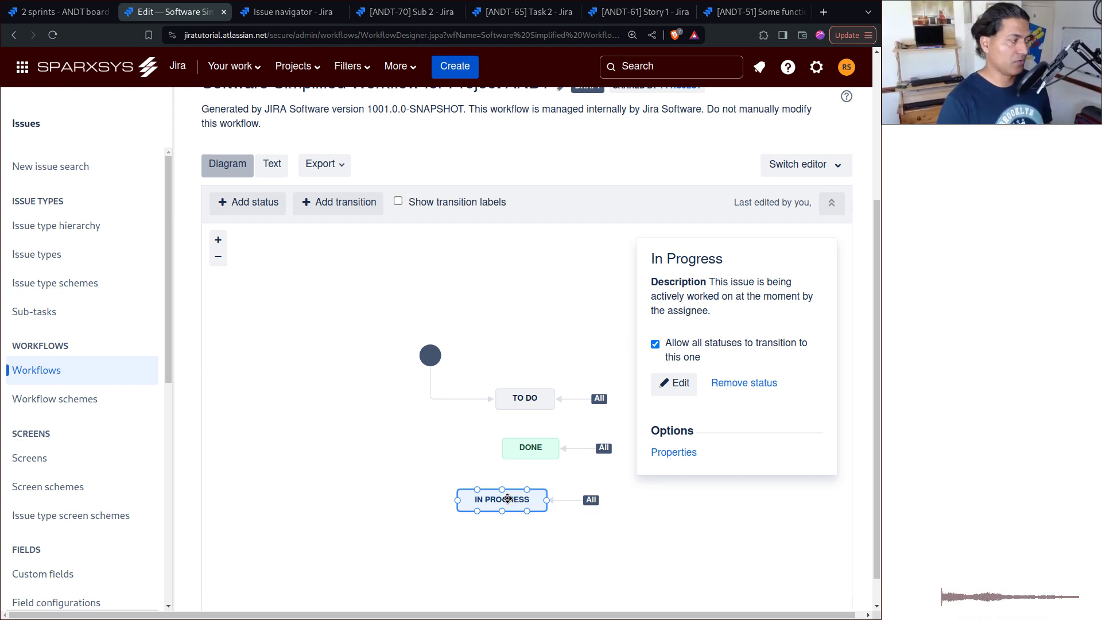
Step: Add the In Review status with all statuses allowed to transition to it, and place it below In Progress in the diagram
{"action": "left_click", "coordinate": [252, 205]}
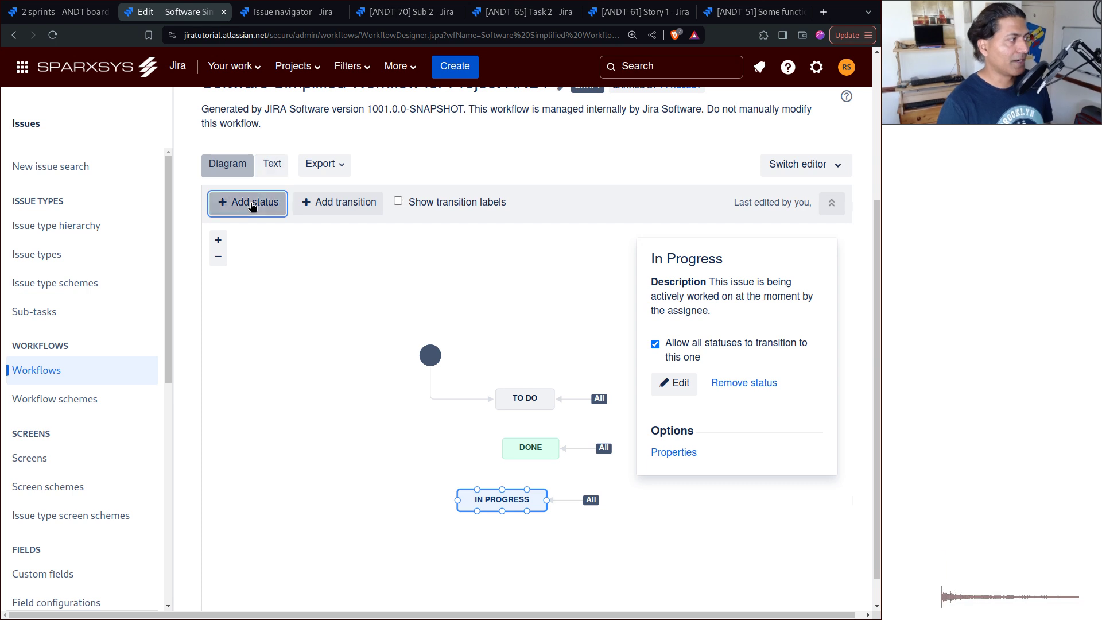
{"action": "type", "text": "In "}
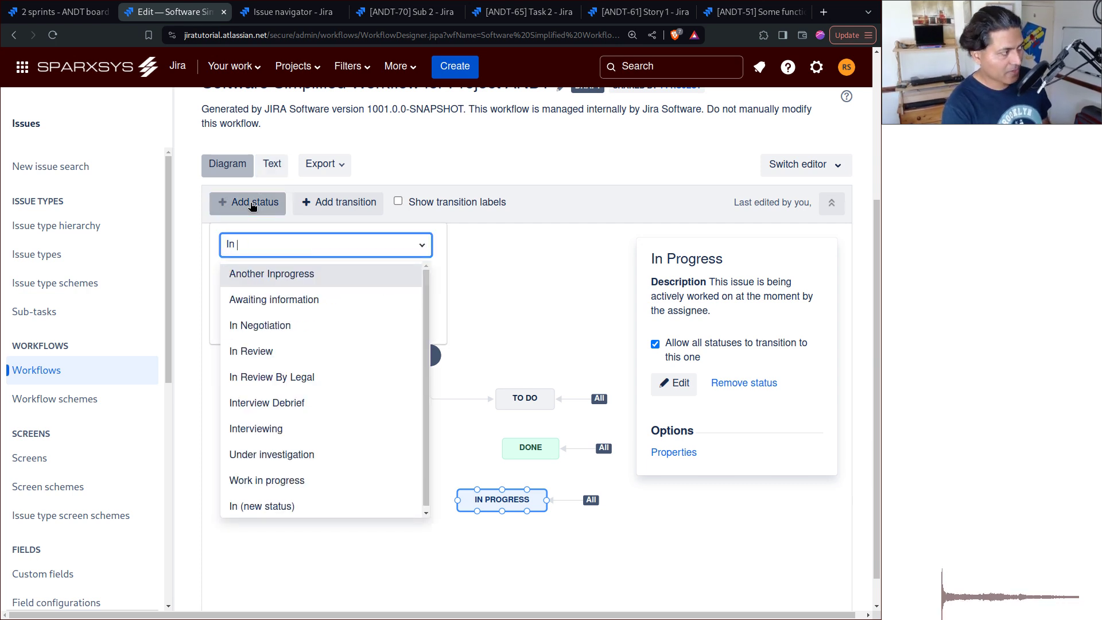
{"action": "type", "text": "Rev"}
{"action": "left_click", "coordinate": [260, 277]}
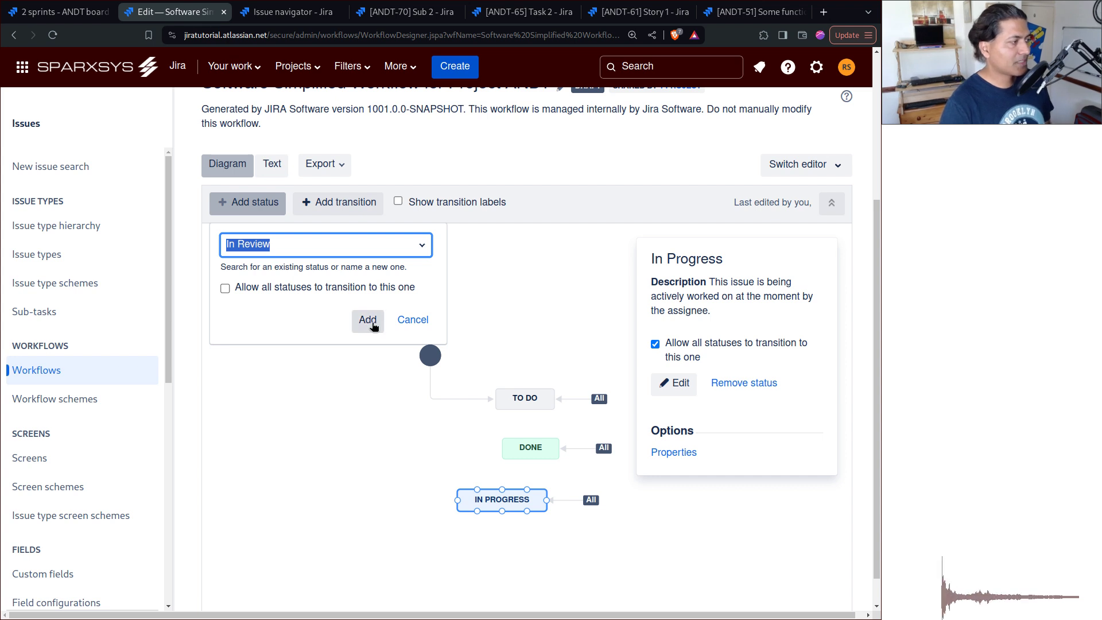
{"action": "left_click", "coordinate": [322, 289]}
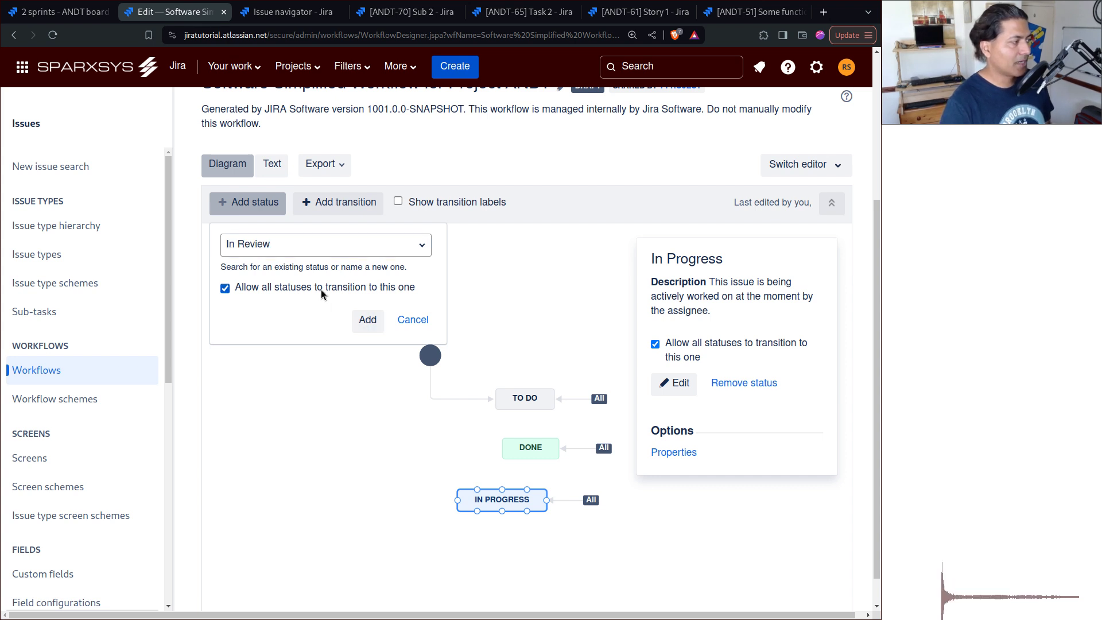
{"action": "left_click", "coordinate": [368, 320]}
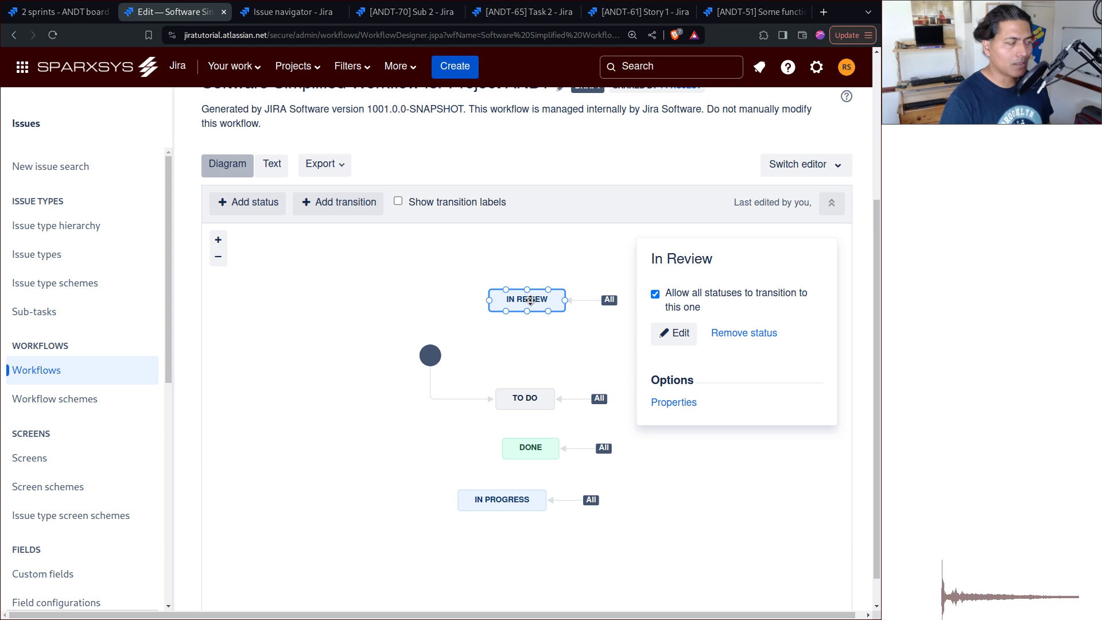
{"action": "left_click_drag", "start_coordinate": [531, 300], "coordinate": [525, 544]}
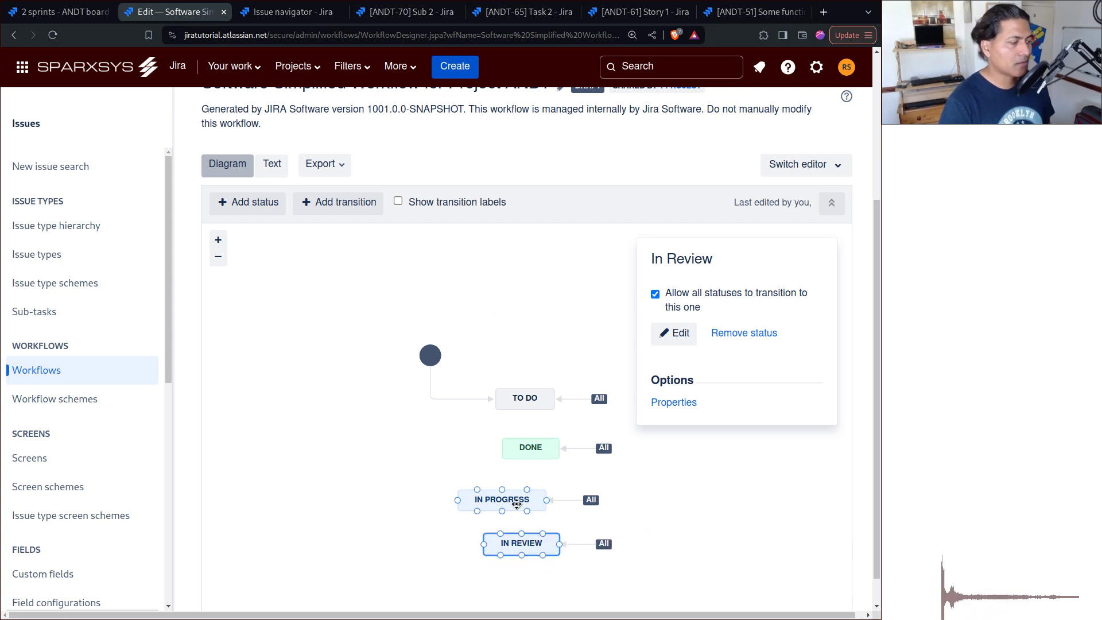
Step: Try to remove the In Progress status from the draft workflow
{"action": "left_click", "coordinate": [516, 503]}
{"action": "left_click", "coordinate": [745, 382]}
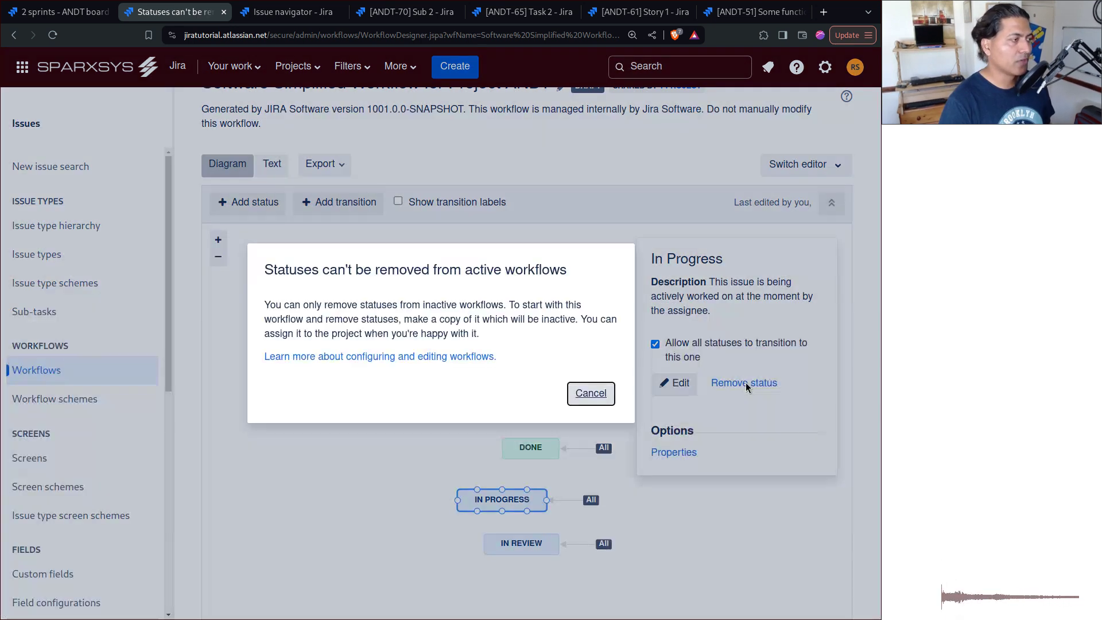
{"action": "left_click", "coordinate": [602, 400]}
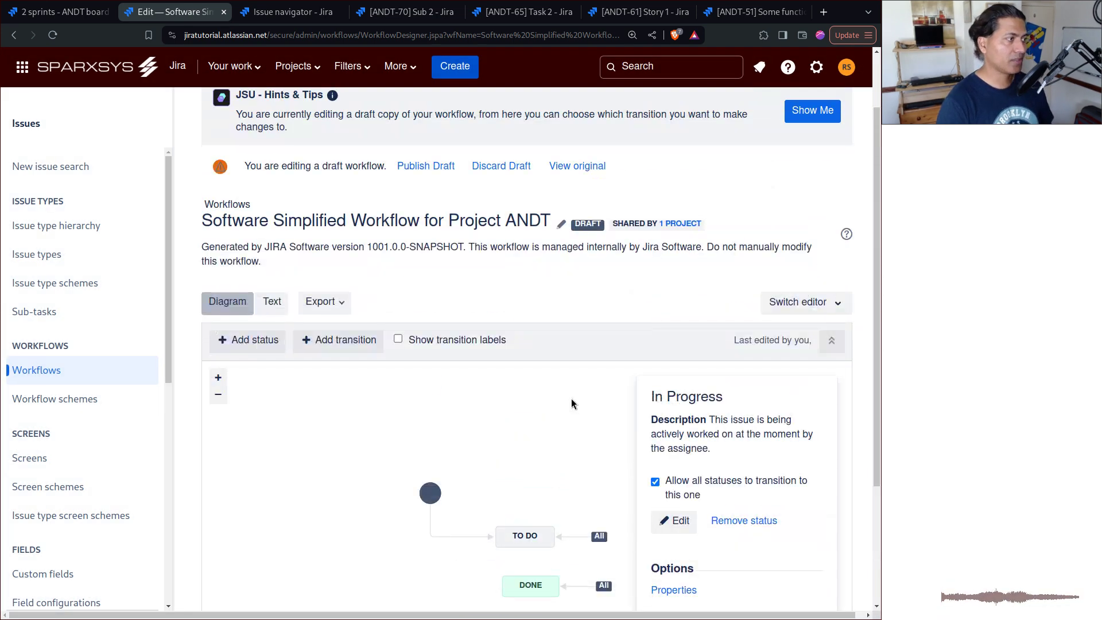
Step: Copy the workflow's name from its heading and discard the draft workflow
{"action": "triple_click", "coordinate": [361, 217]}
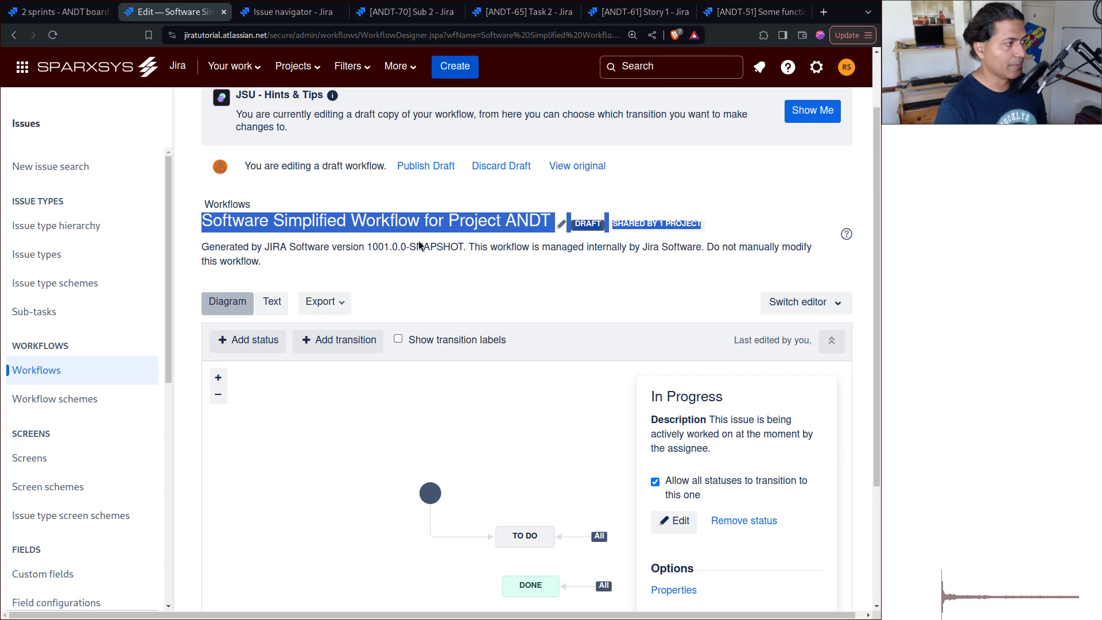
{"action": "left_click_drag", "start_coordinate": [548, 223], "coordinate": [203, 224]}
{"action": "key", "text": "ctrl+c"}
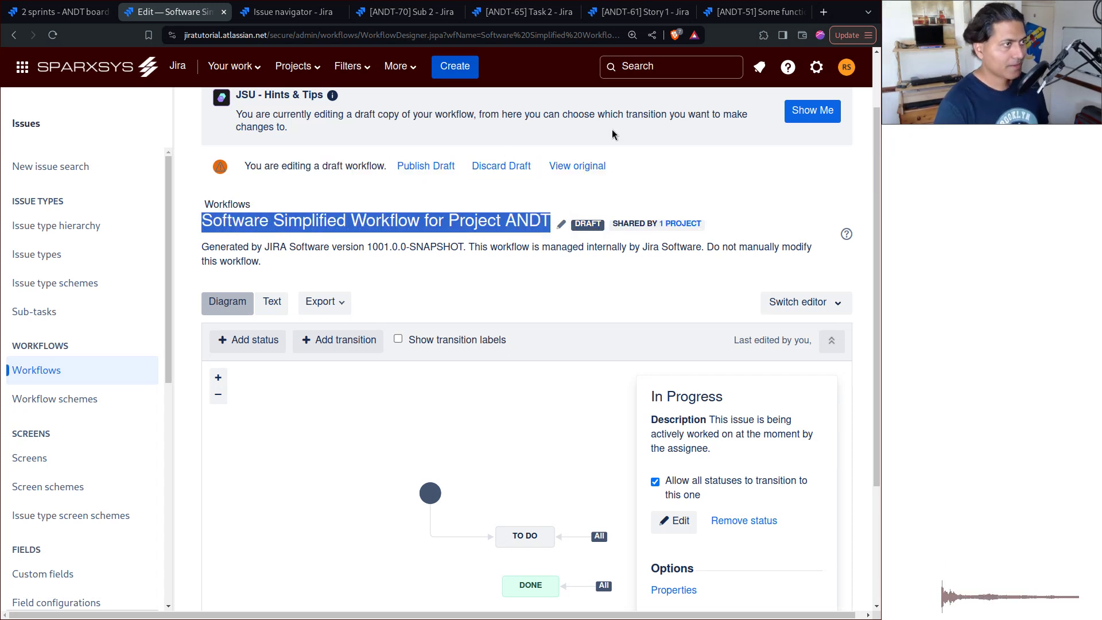
{"action": "left_click", "coordinate": [495, 166]}
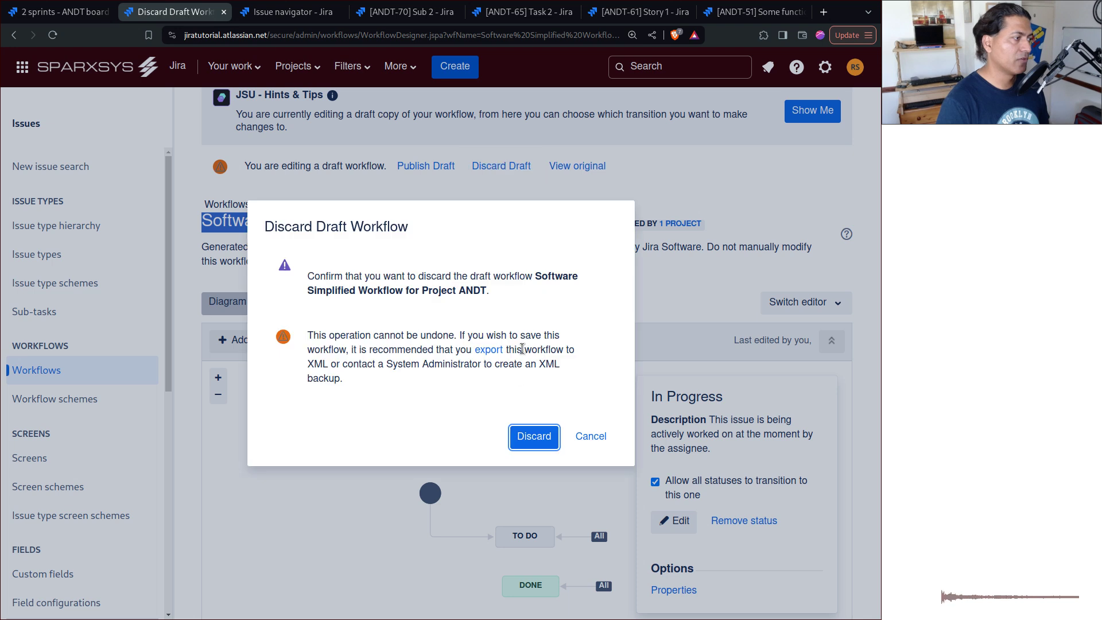
{"action": "left_click", "coordinate": [534, 438]}
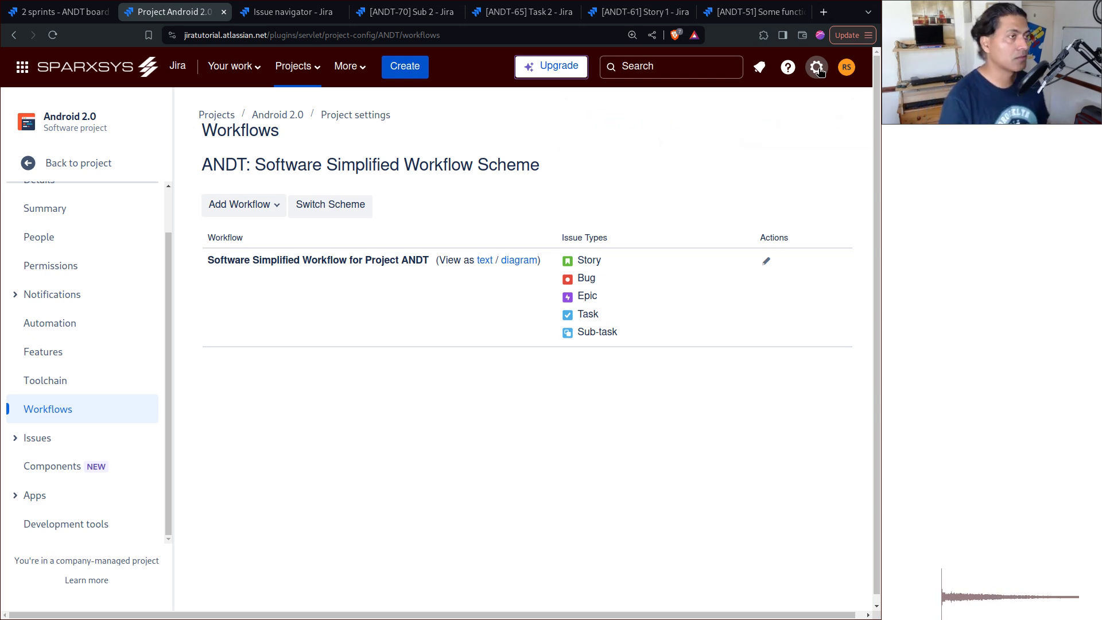
Step: Open the Jira issue settings in a new tab and search the workflows for Software Simplified Workflow for Project ANDT
{"action": "left_click", "coordinate": [817, 68]}
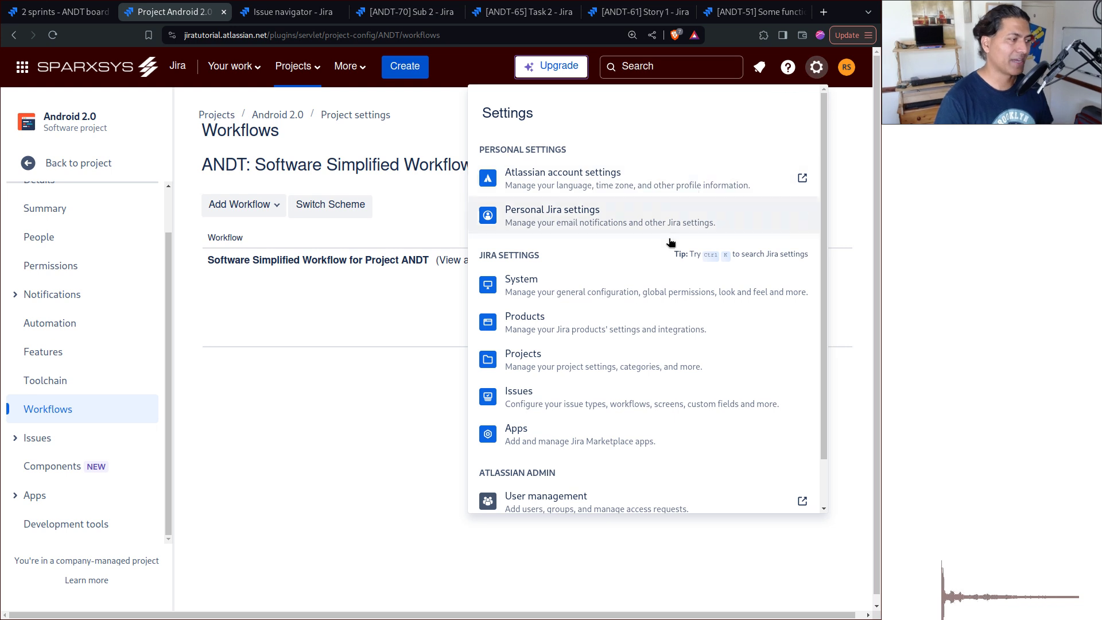
{"action": "middle_click", "coordinate": [540, 398]}
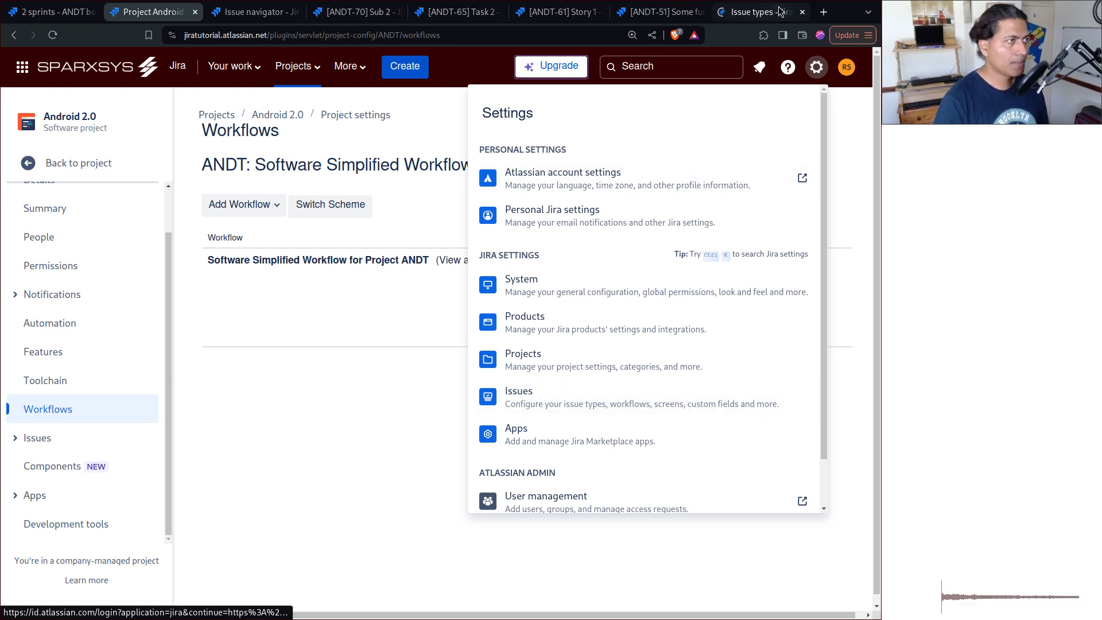
{"action": "left_click", "coordinate": [758, 12]}
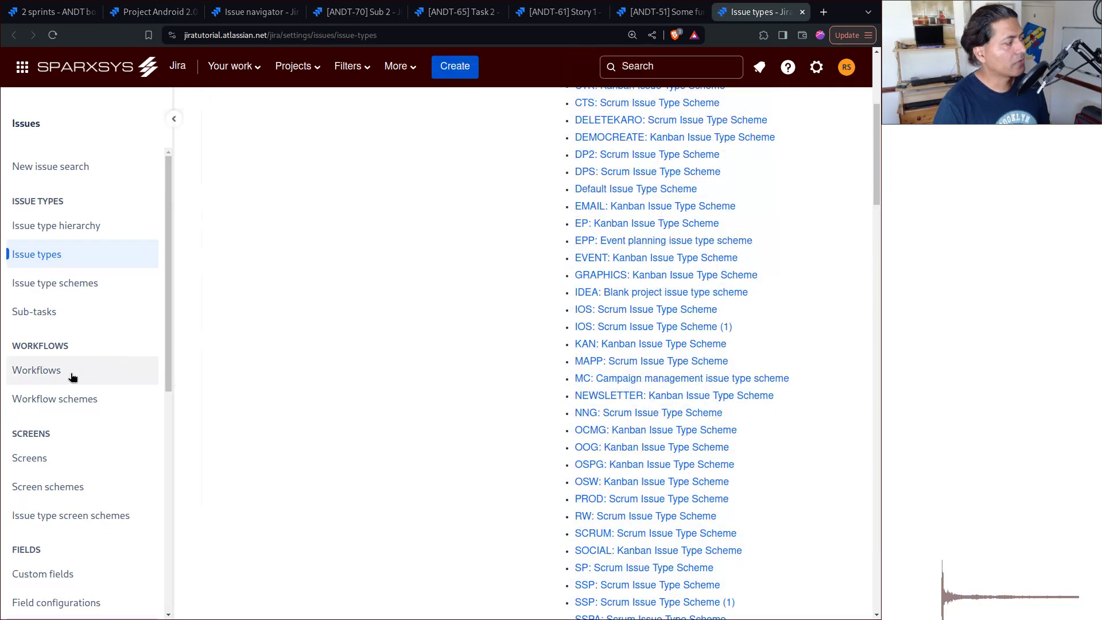
{"action": "left_click", "coordinate": [70, 374]}
{"action": "left_click", "coordinate": [328, 201]}
{"action": "key", "text": "ctrl+v"}
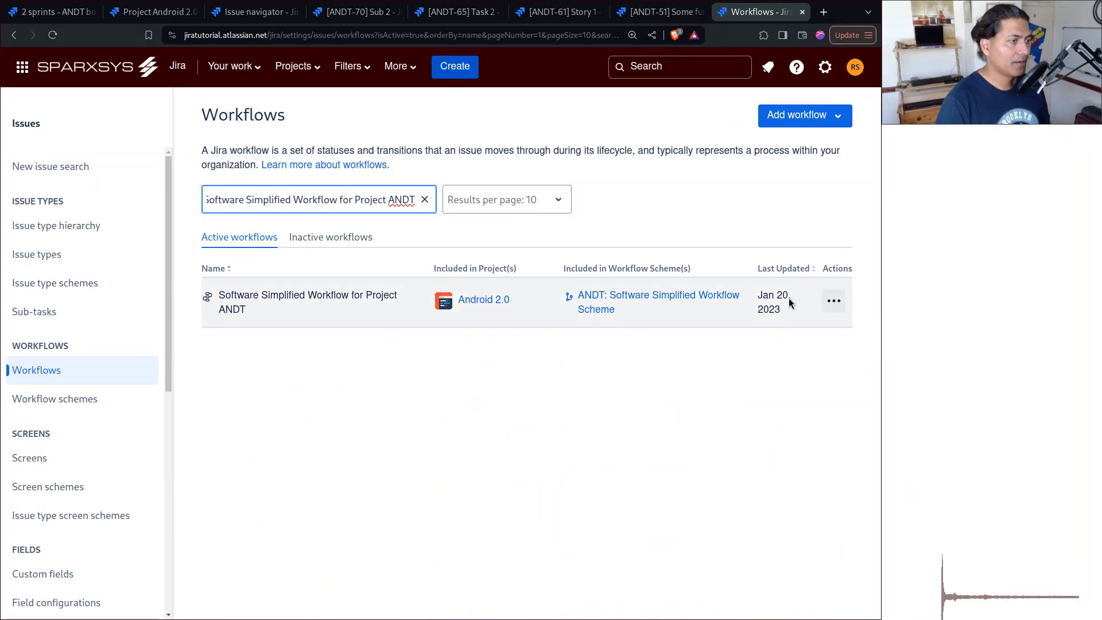
Step: Copy the found workflow under the name software-development-workflow-v2 with an empty description
{"action": "left_click", "coordinate": [834, 301]}
{"action": "left_click", "coordinate": [830, 395]}
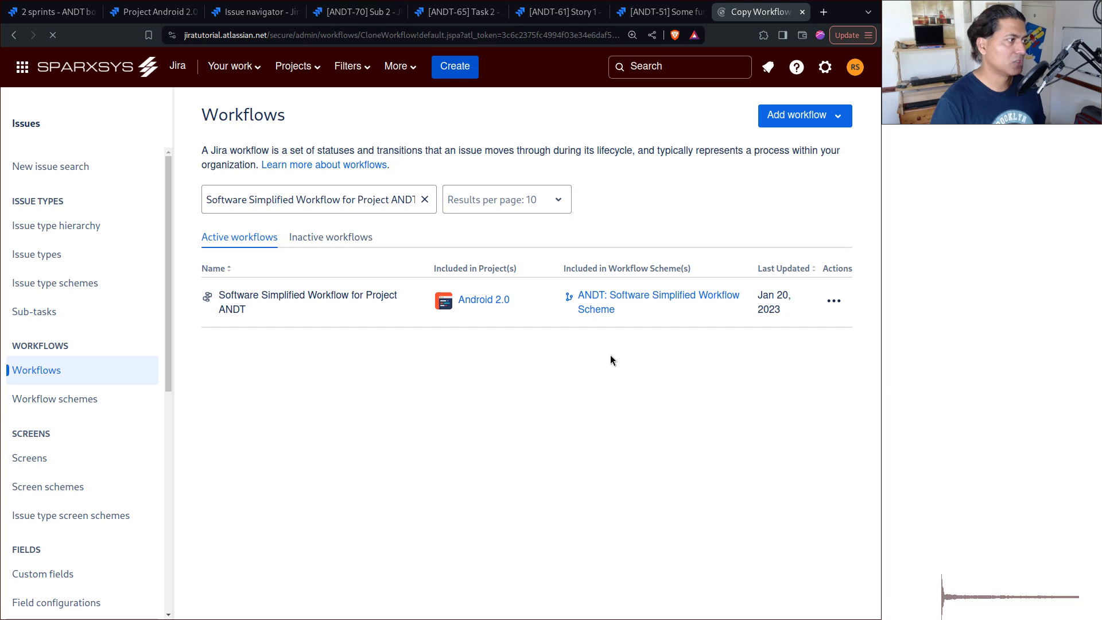
{"action": "left_click", "coordinate": [247, 276]}
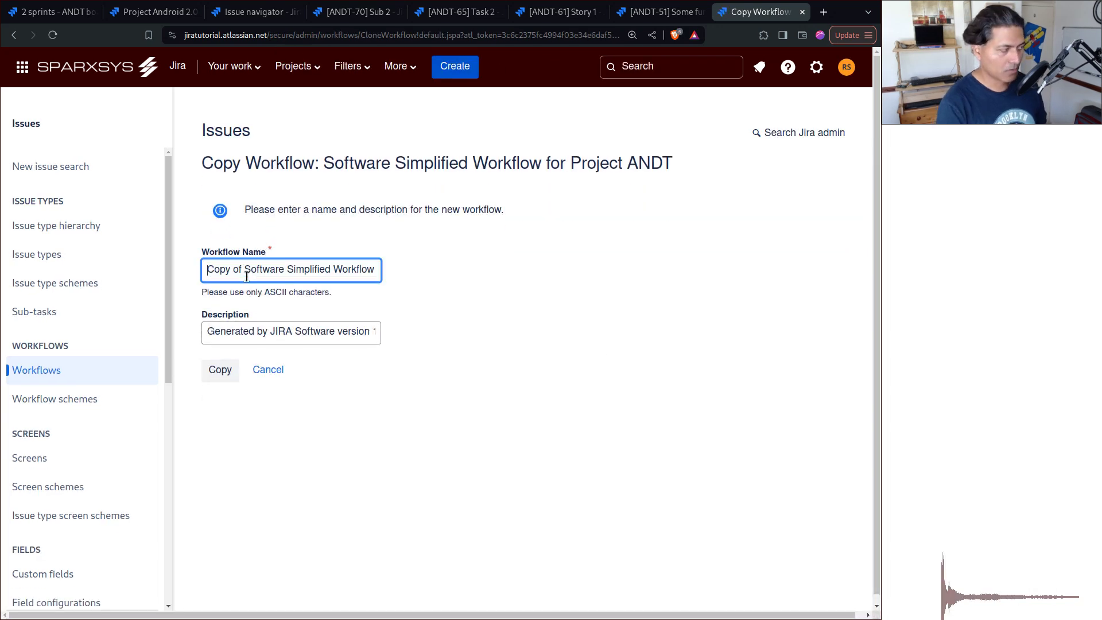
{"action": "key", "text": "shift+Home"}
{"action": "key", "text": "shift+End"}
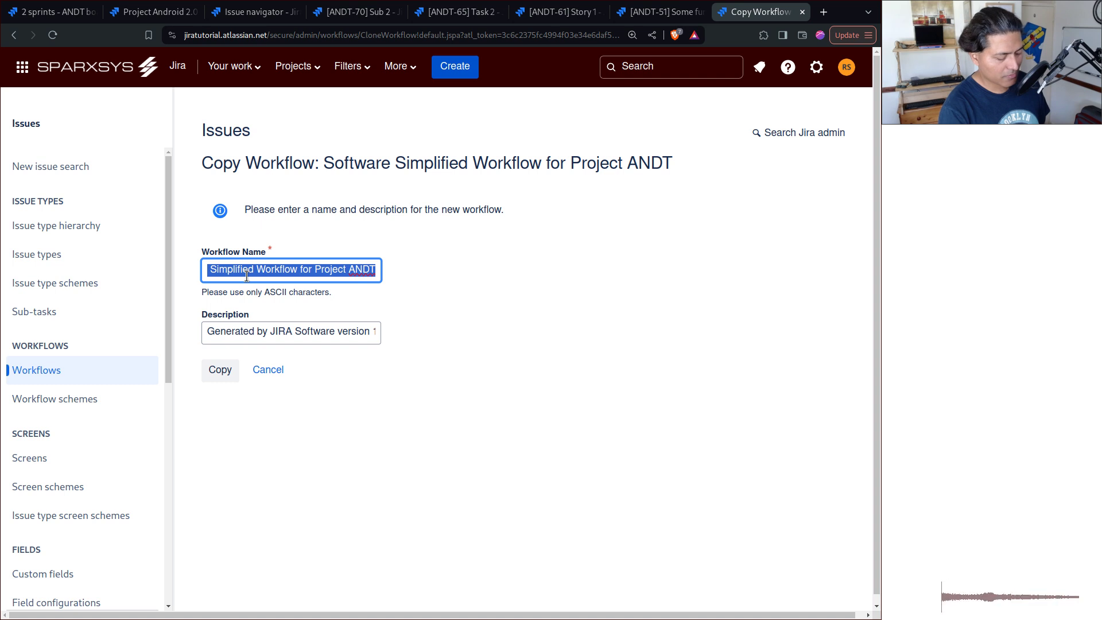
{"action": "type", "text": "software-development-workflow-v2"}
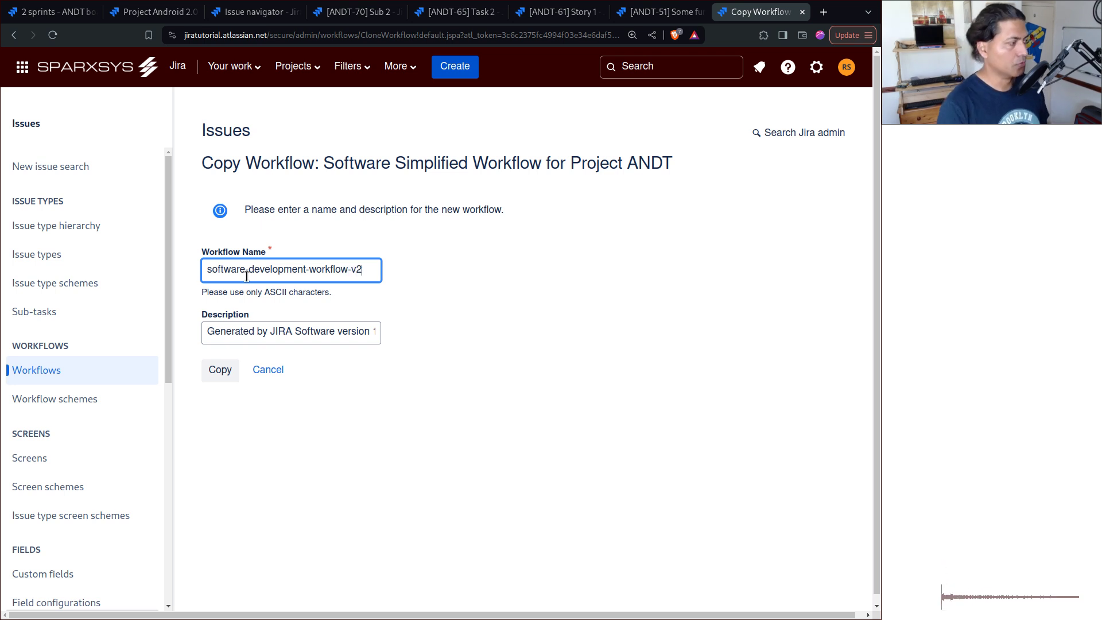
{"action": "key", "text": "Tab"}
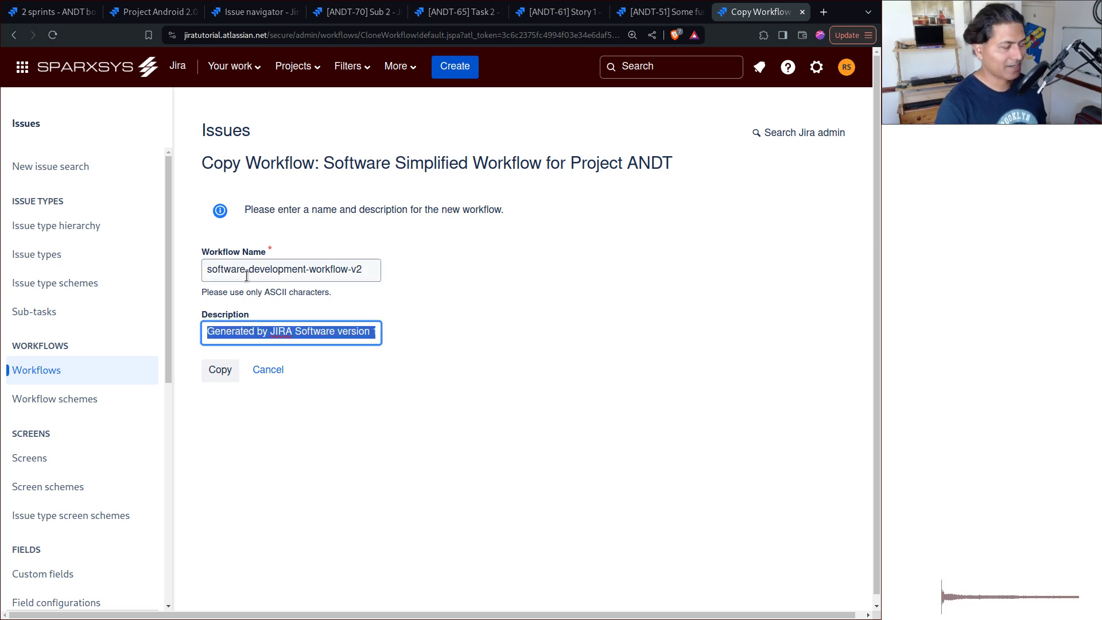
{"action": "key", "text": "BackSpace"}
{"action": "left_click", "coordinate": [219, 370]}
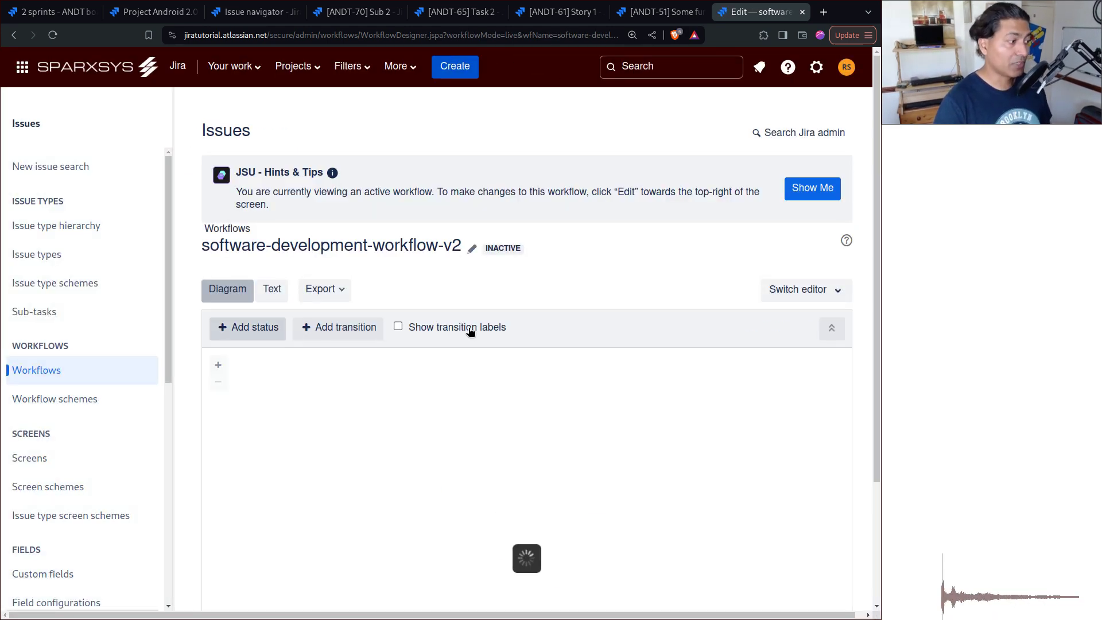
Step: Add the In Review status with all statuses allowed to transition to it, and place it beside In Progress below Done
{"action": "scroll", "coordinate": [482, 323], "scroll_direction": "down", "scroll_amount": 2}
{"action": "left_click_drag", "start_coordinate": [548, 570], "coordinate": [548, 553]}
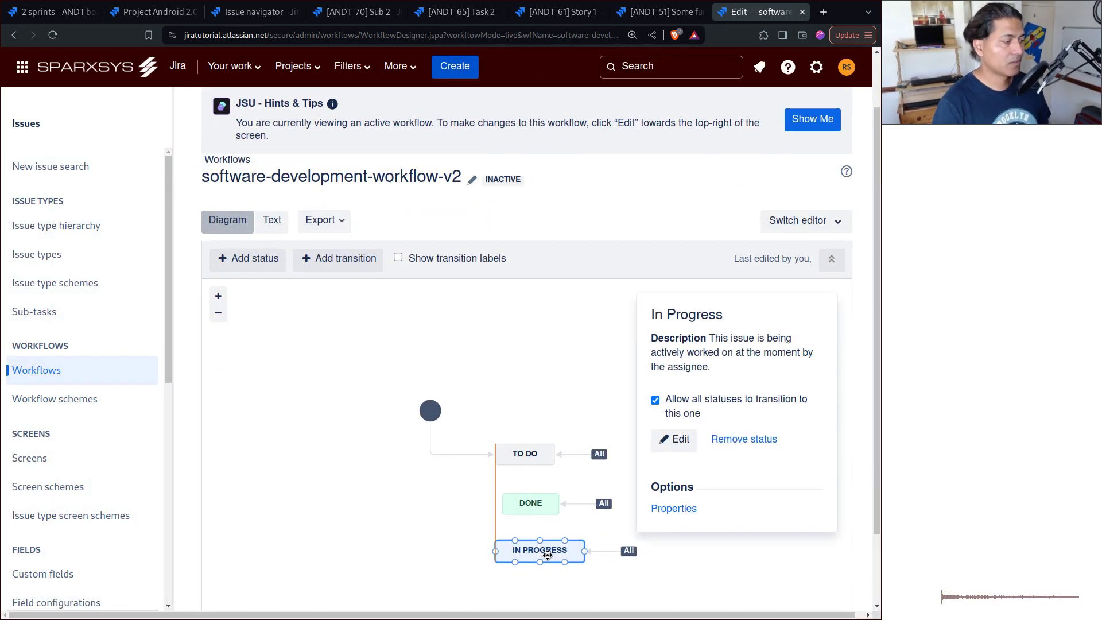
{"action": "left_click", "coordinate": [248, 258]}
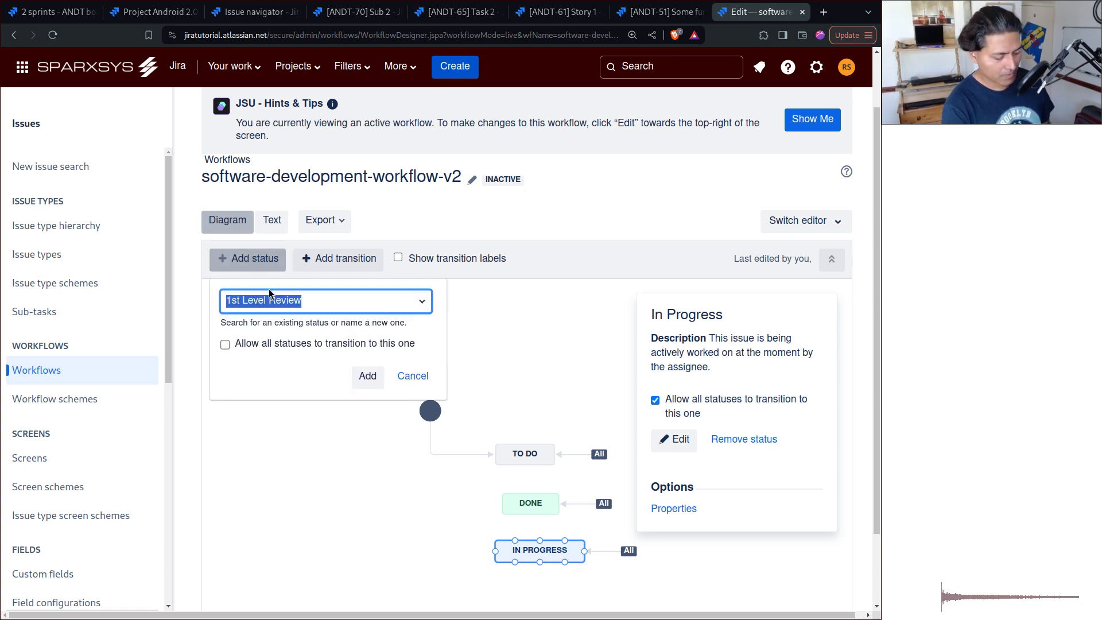
{"action": "type", "text": "In Review"}
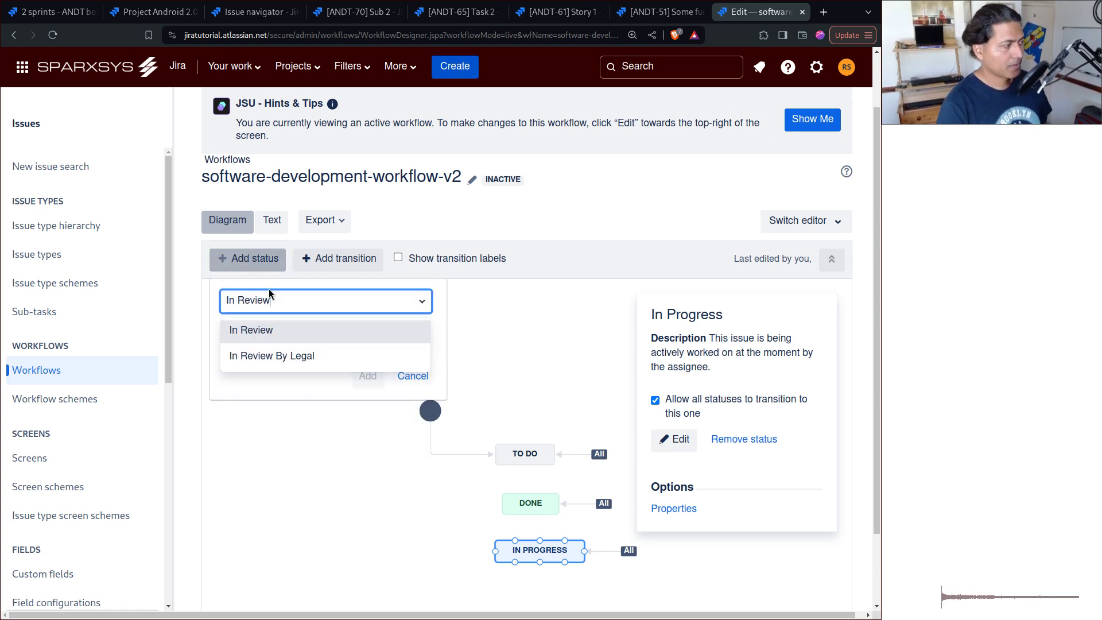
{"action": "left_click", "coordinate": [253, 330]}
{"action": "left_click", "coordinate": [269, 343]}
{"action": "left_click", "coordinate": [371, 376]}
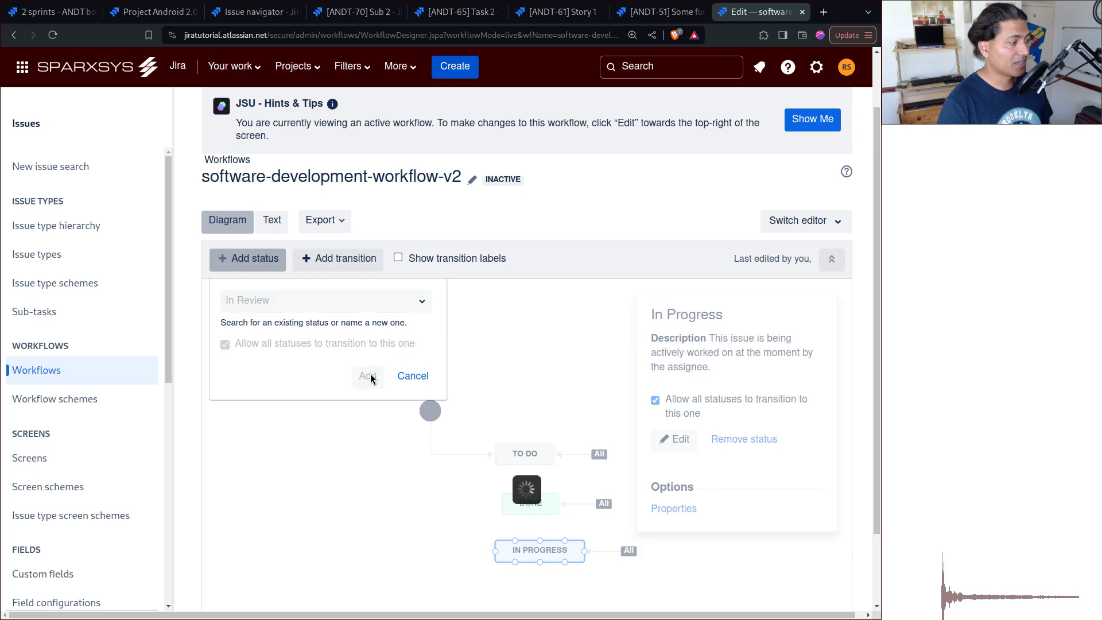
{"action": "left_click_drag", "start_coordinate": [548, 357], "coordinate": [401, 551]}
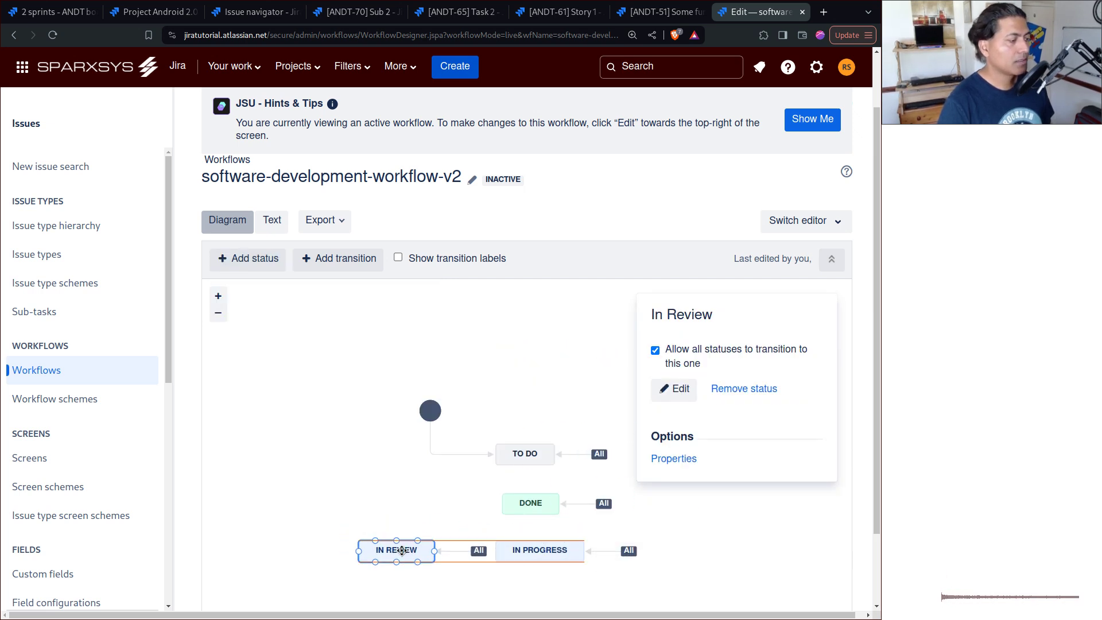
Step: Remove the In Progress status from the workflow and arrange In Review and Done in order beneath To Do
{"action": "left_click", "coordinate": [569, 552]}
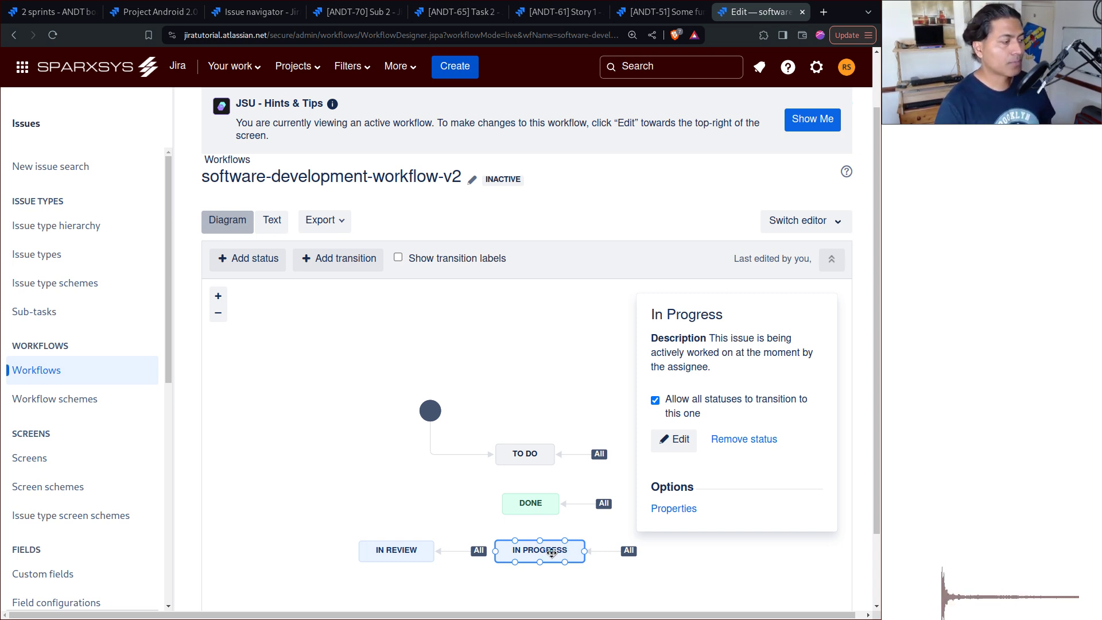
{"action": "left_click", "coordinate": [745, 440]}
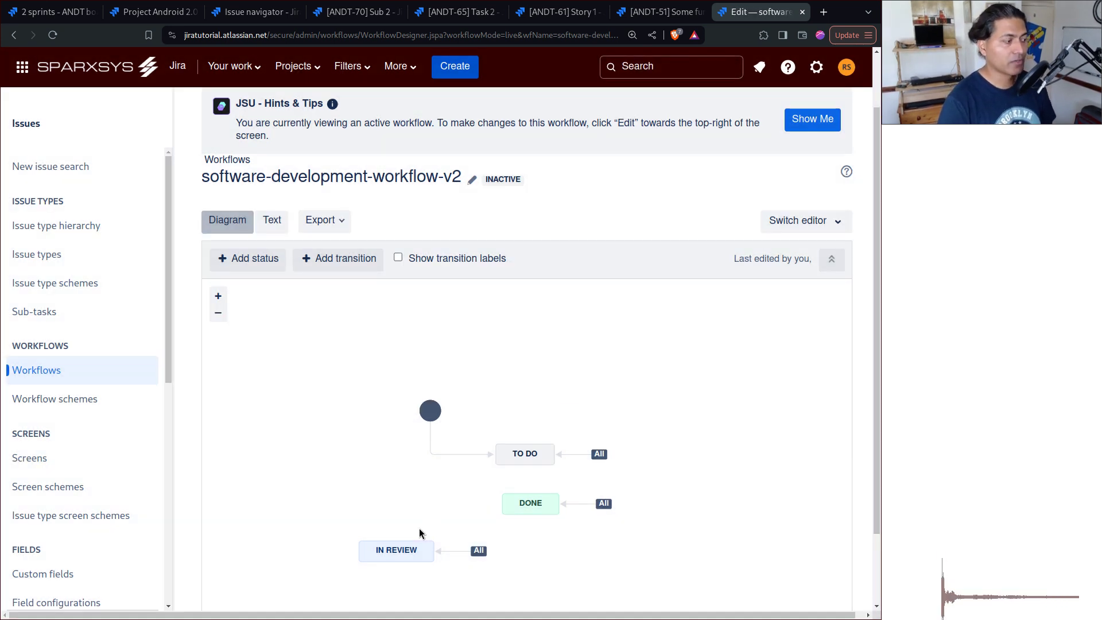
{"action": "left_click_drag", "start_coordinate": [401, 551], "coordinate": [407, 506]}
{"action": "left_click_drag", "start_coordinate": [530, 505], "coordinate": [519, 567]}
{"action": "left_click_drag", "start_coordinate": [433, 509], "coordinate": [538, 508]}
{"action": "left_click_drag", "start_coordinate": [522, 572], "coordinate": [527, 550]}
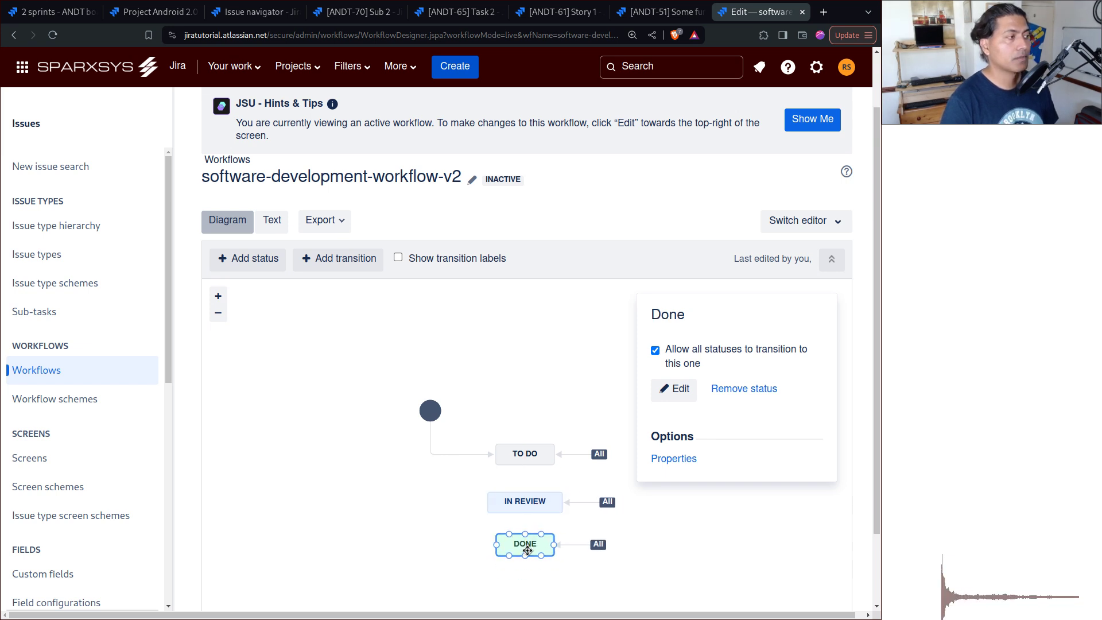
Step: From the ANDT-51 tab, open the workflow settings of the Android 2.0 project
{"action": "left_click", "coordinate": [669, 16]}
{"action": "scroll", "coordinate": [82, 500], "scroll_direction": "down", "scroll_amount": 6}
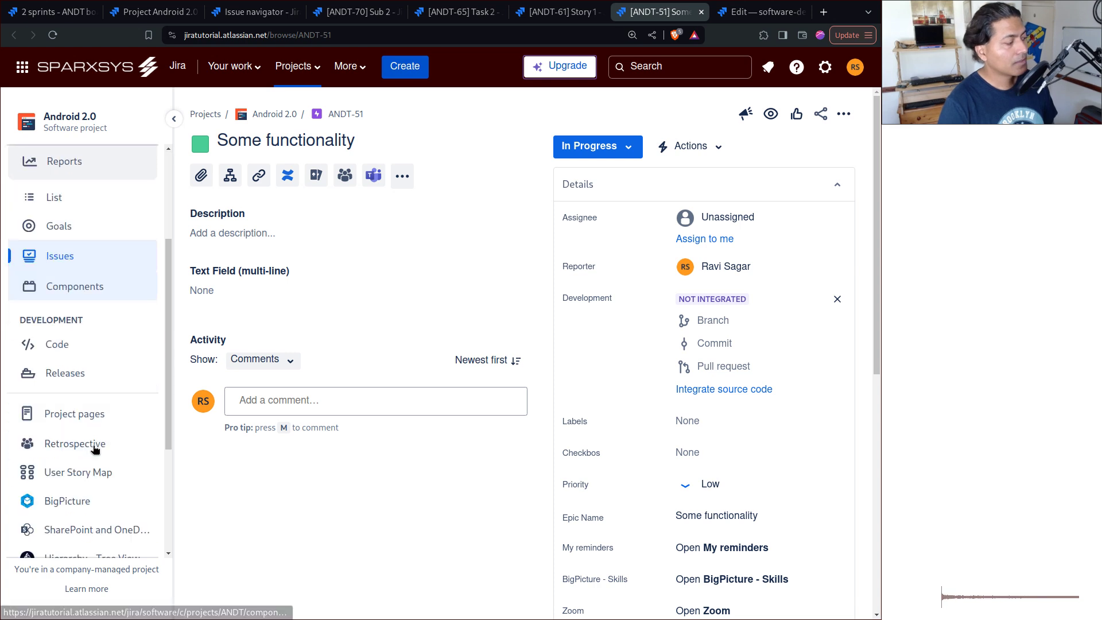
{"action": "scroll", "coordinate": [82, 500], "scroll_direction": "down", "scroll_amount": 2}
{"action": "left_click", "coordinate": [85, 537]}
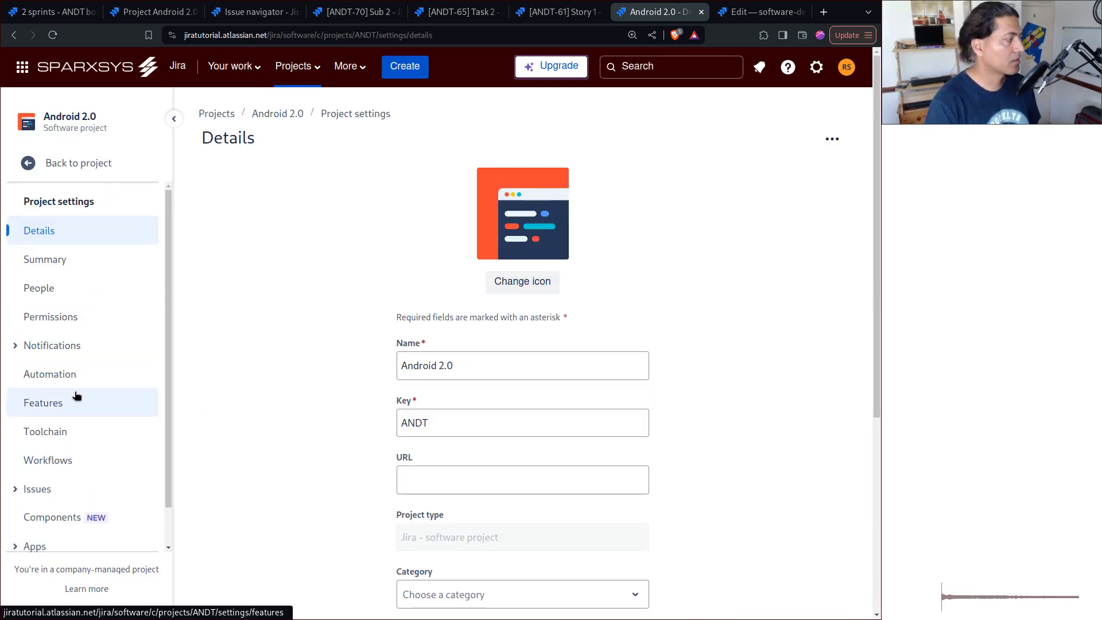
{"action": "scroll", "coordinate": [77, 395], "scroll_direction": "down", "scroll_amount": 1}
{"action": "left_click", "coordinate": [45, 425]}
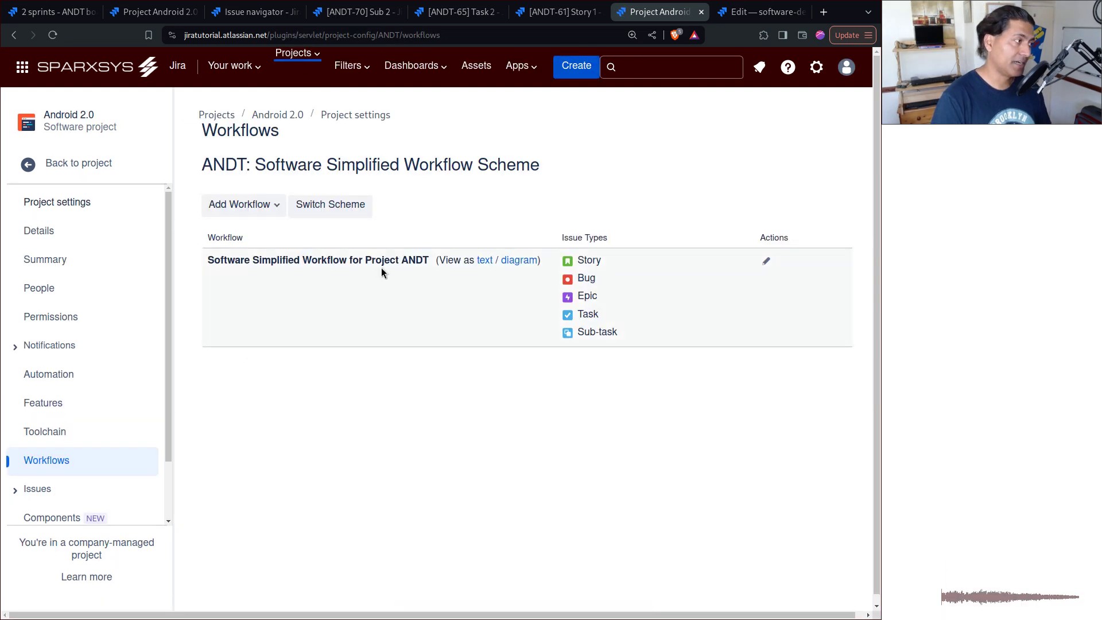
Step: Add the existing workflow software-development-workflow-v2 to the Android 2.0 workflow scheme, locating it by finding "software-d" in the workflow list
{"action": "left_click", "coordinate": [241, 205]}
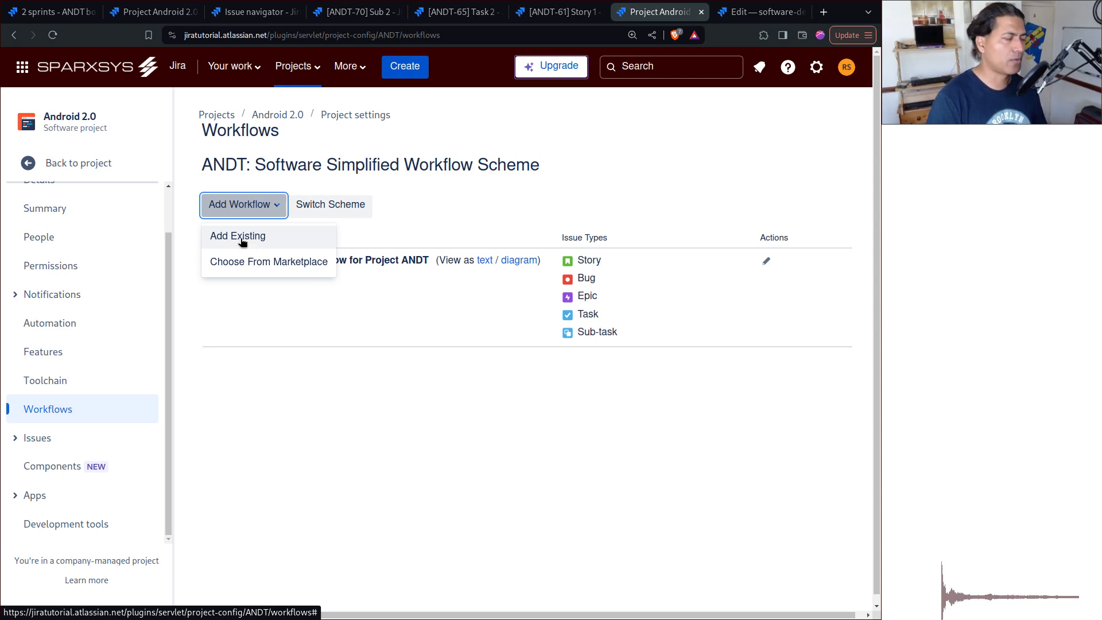
{"action": "left_click", "coordinate": [250, 242]}
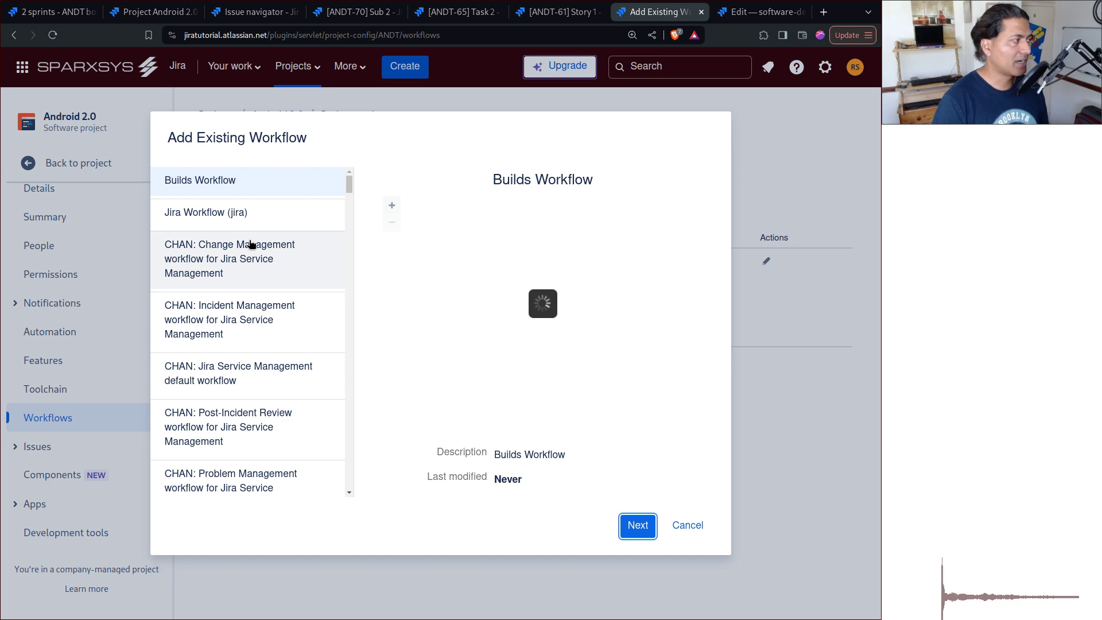
{"action": "key", "text": "ctrl+f"}
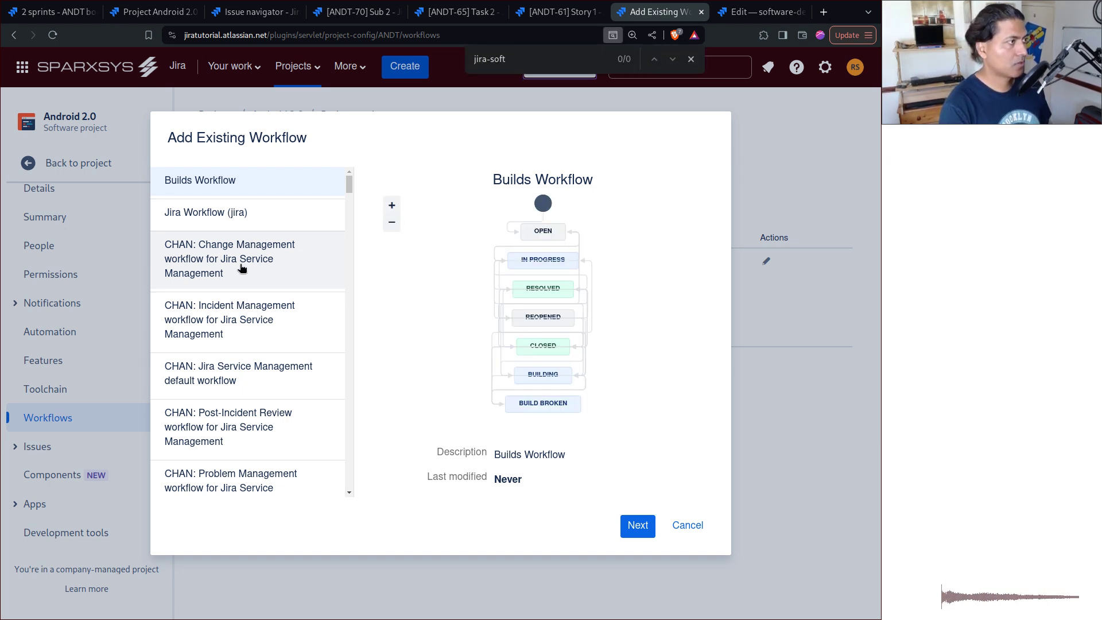
{"action": "scroll", "coordinate": [241, 268], "scroll_direction": "down", "scroll_amount": 15}
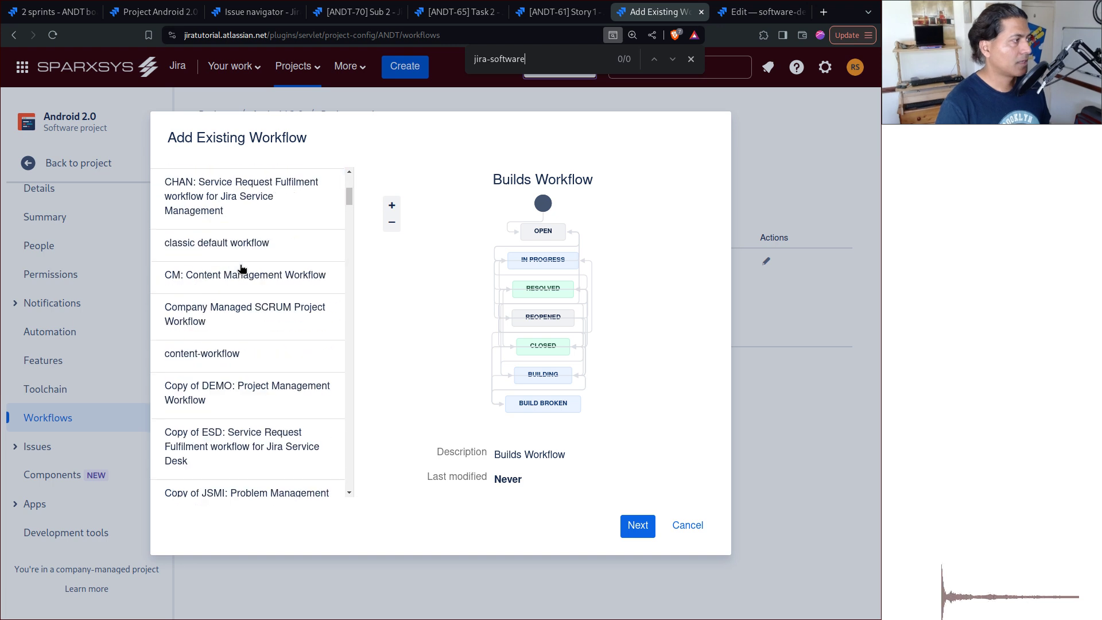
{"action": "left_click", "coordinate": [757, 12]}
{"action": "left_click", "coordinate": [673, 13]}
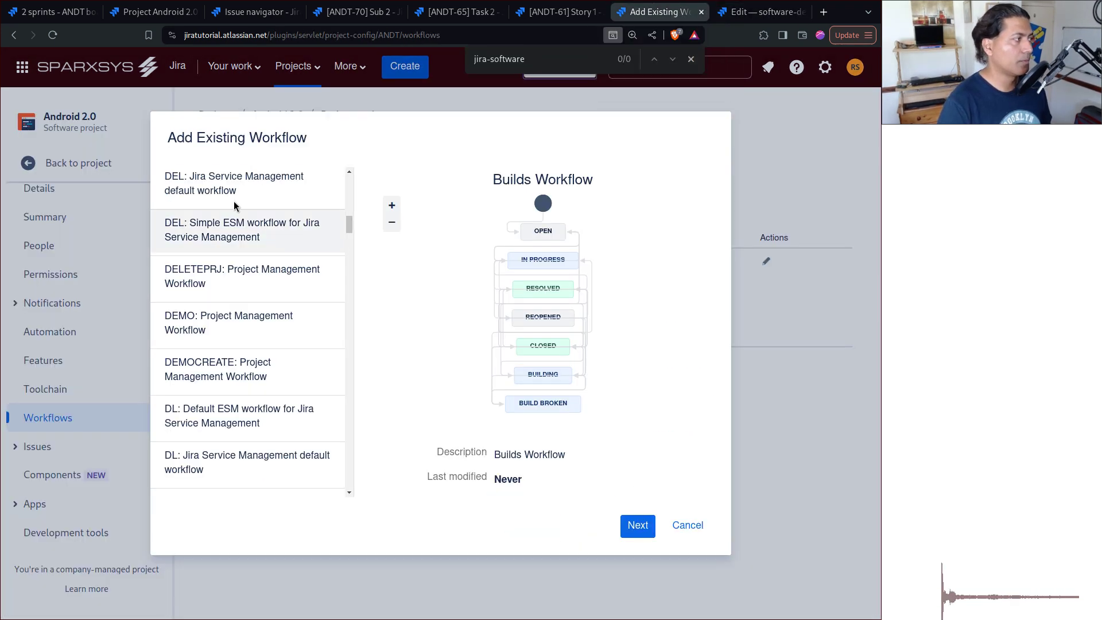
{"action": "key", "text": "ctrl+f"}
{"action": "type", "text": "softw"}
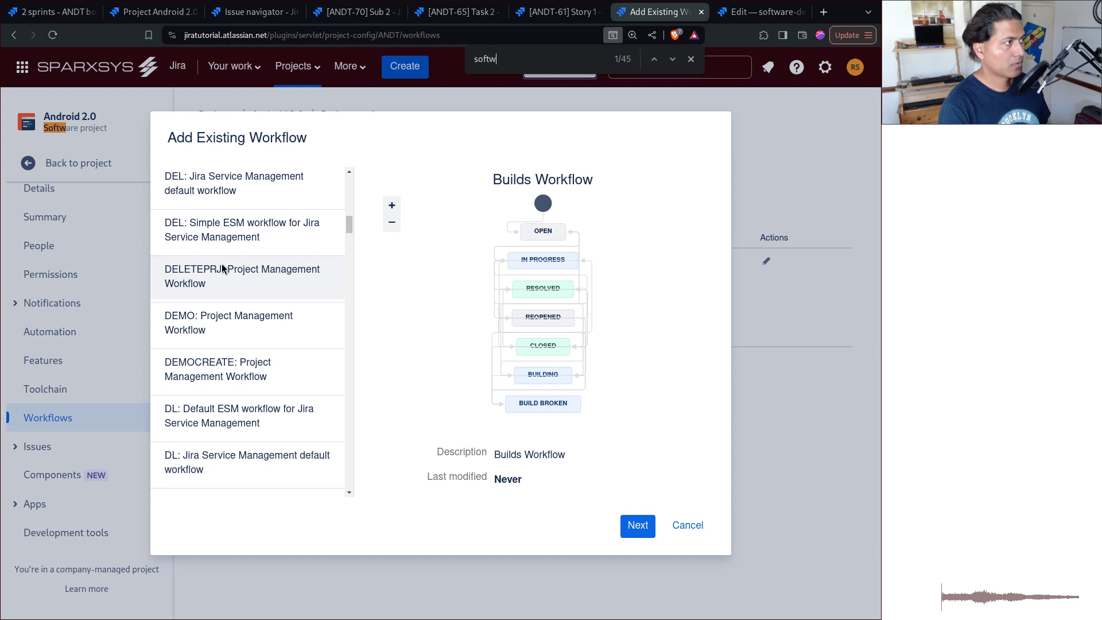
{"action": "type", "text": "are"}
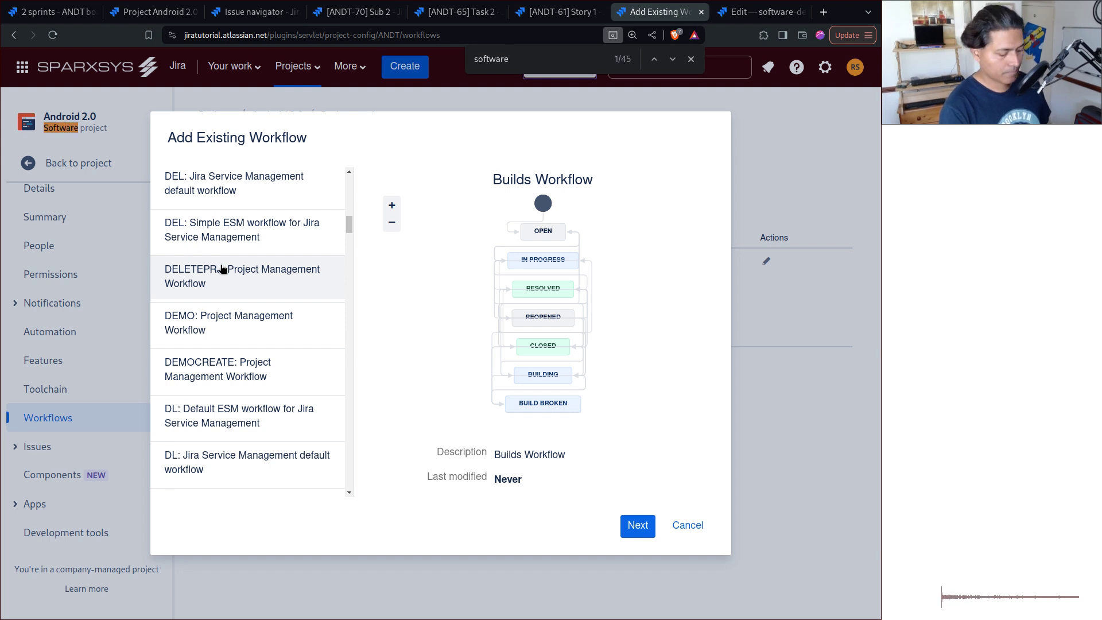
{"action": "type", "text": "-d"}
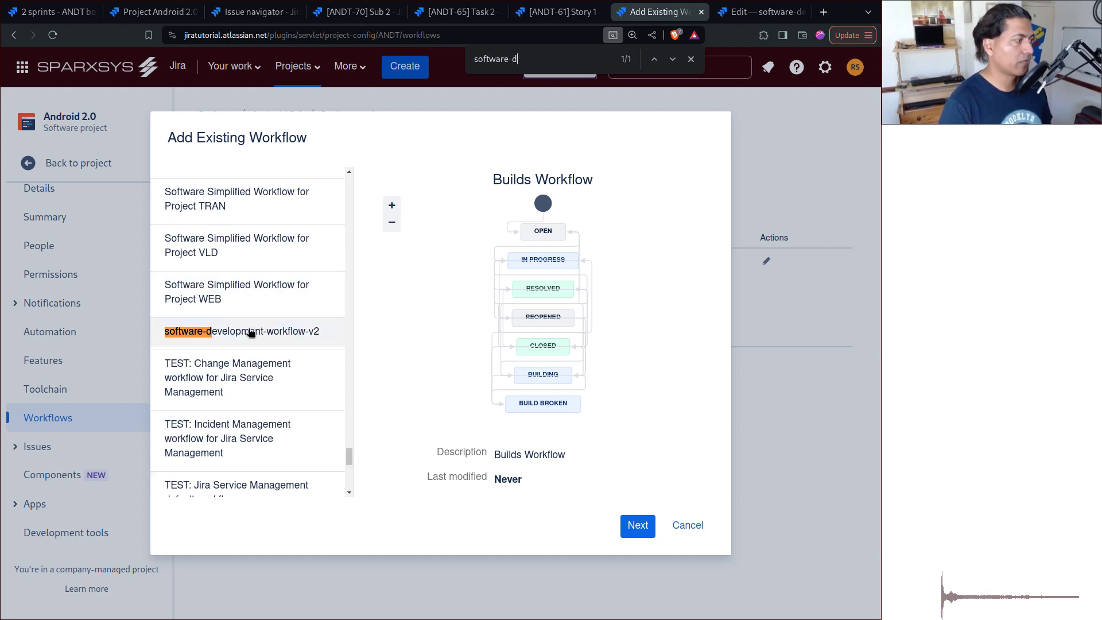
{"action": "left_click", "coordinate": [251, 333]}
{"action": "left_click", "coordinate": [633, 526]}
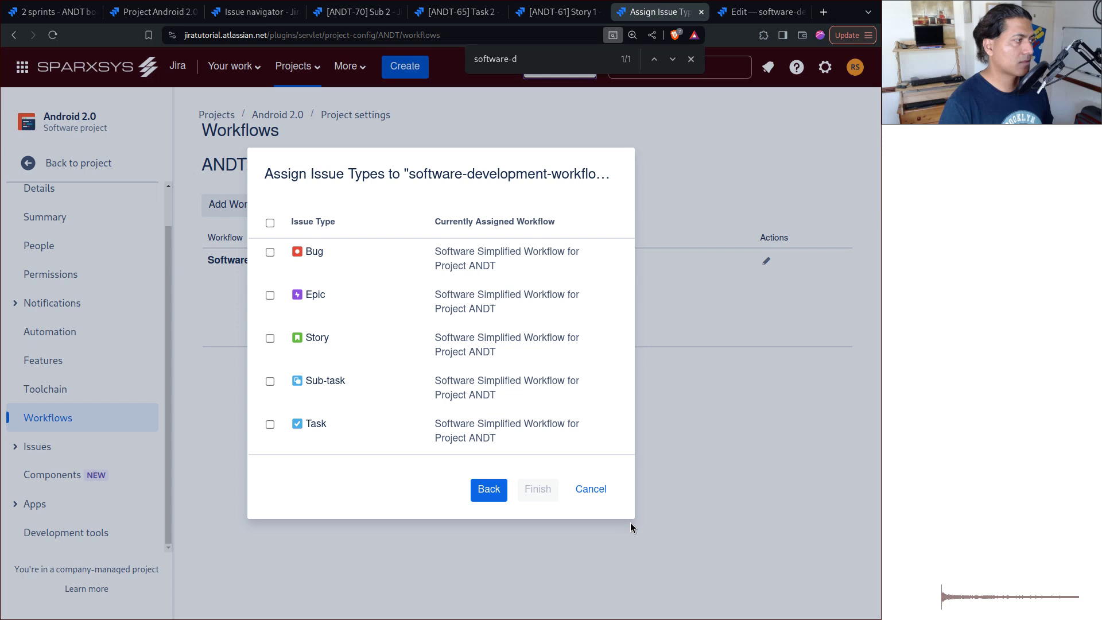
Step: Assign all issue types to software-development-workflow-v2 and start publishing the draft workflow scheme
{"action": "left_click", "coordinate": [269, 223]}
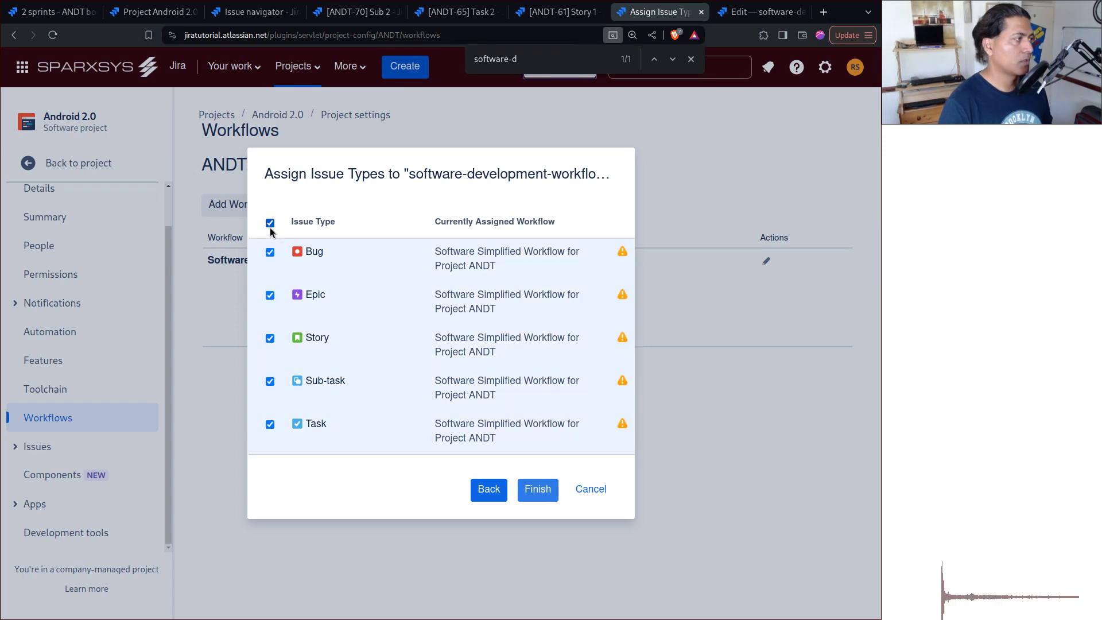
{"action": "left_click", "coordinate": [527, 492]}
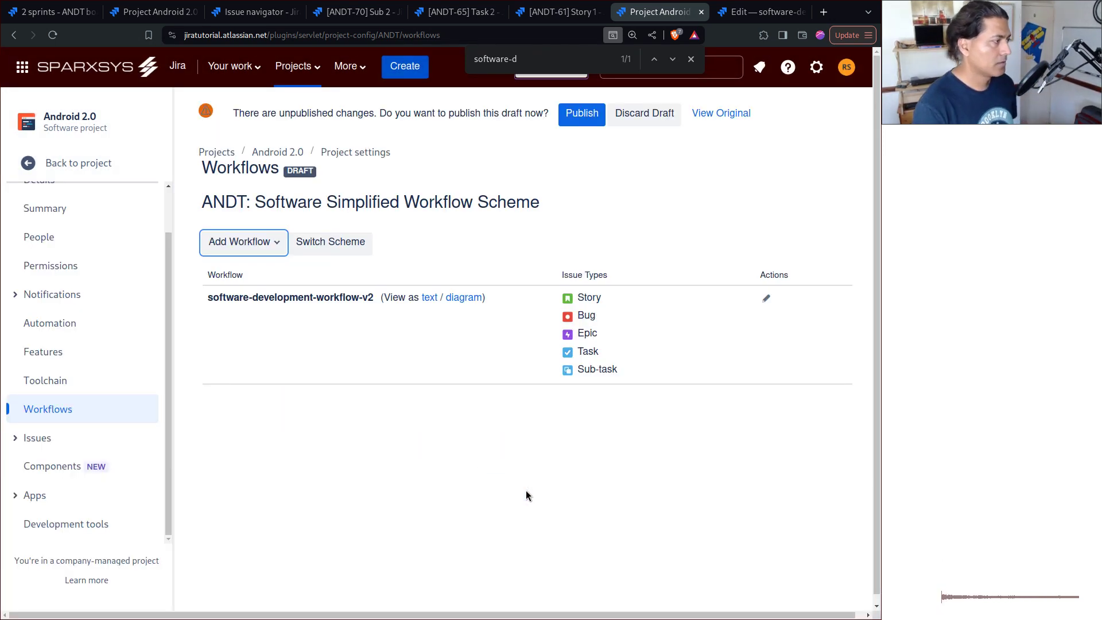
{"action": "left_click", "coordinate": [581, 114]}
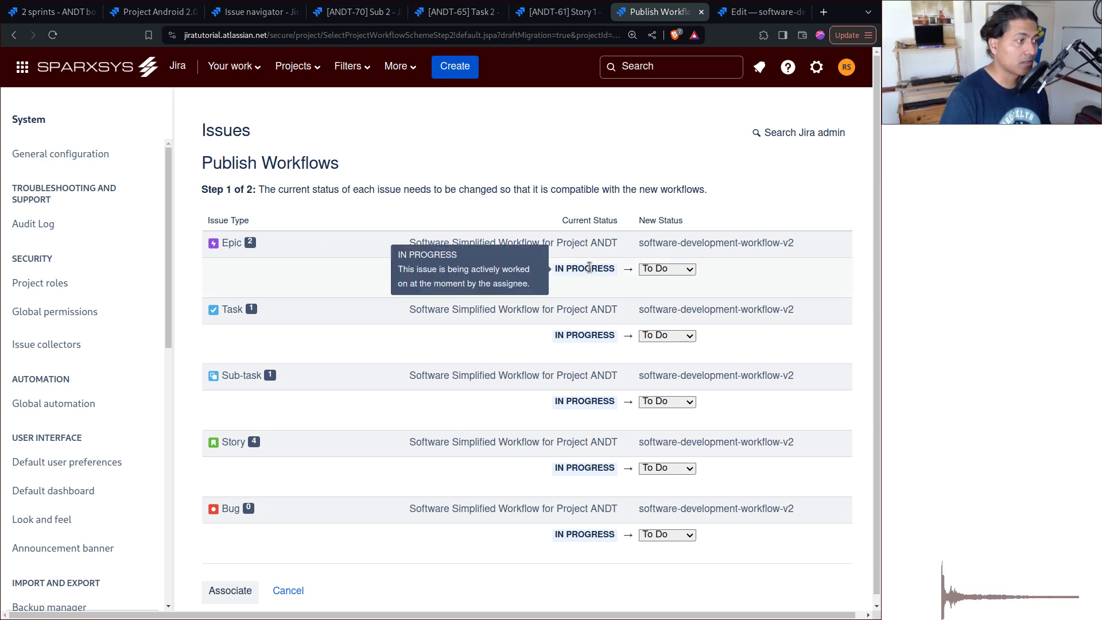
Step: Map In Progress to In Review for Epic, Task, Sub-task, Story and Bug, and complete the workflow migration
{"action": "left_click", "coordinate": [665, 268]}
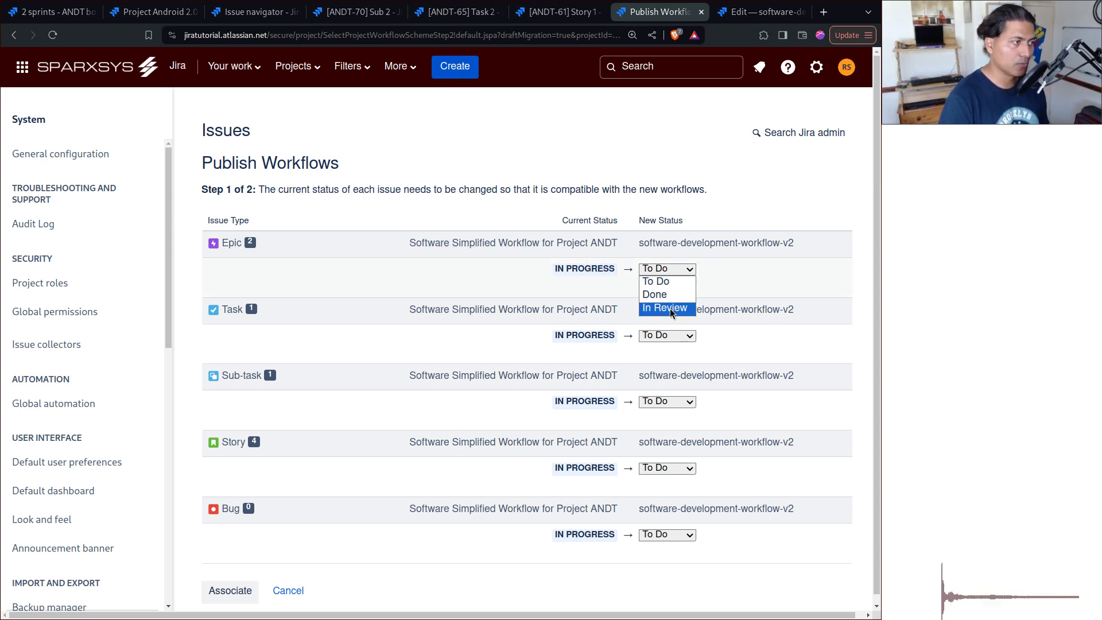
{"action": "left_click", "coordinate": [670, 310]}
{"action": "left_click", "coordinate": [686, 336]}
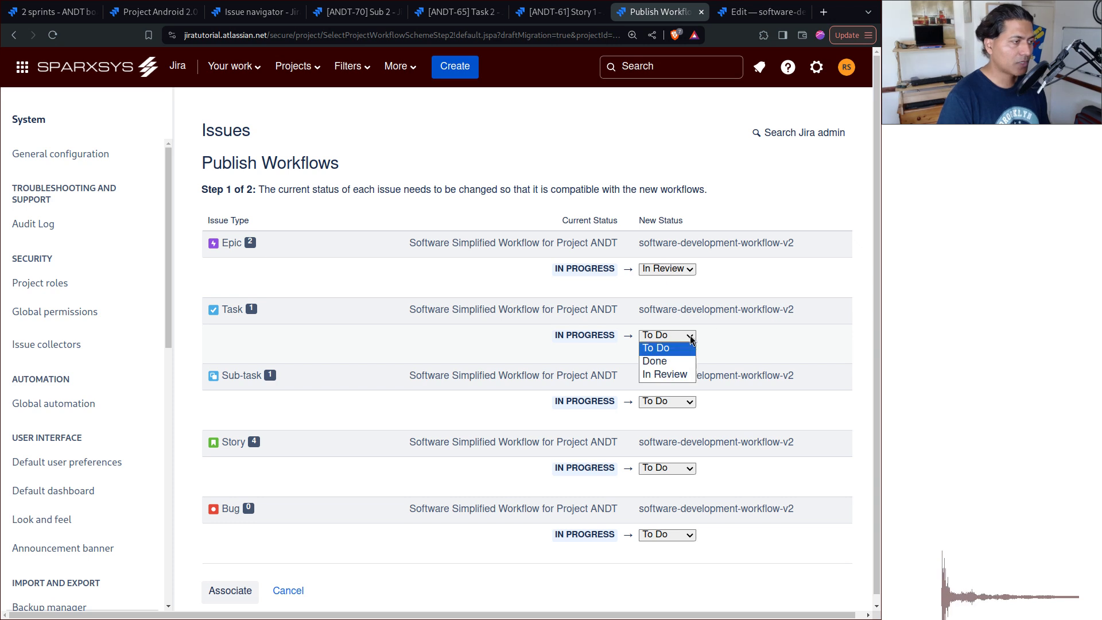
{"action": "left_click", "coordinate": [675, 377]}
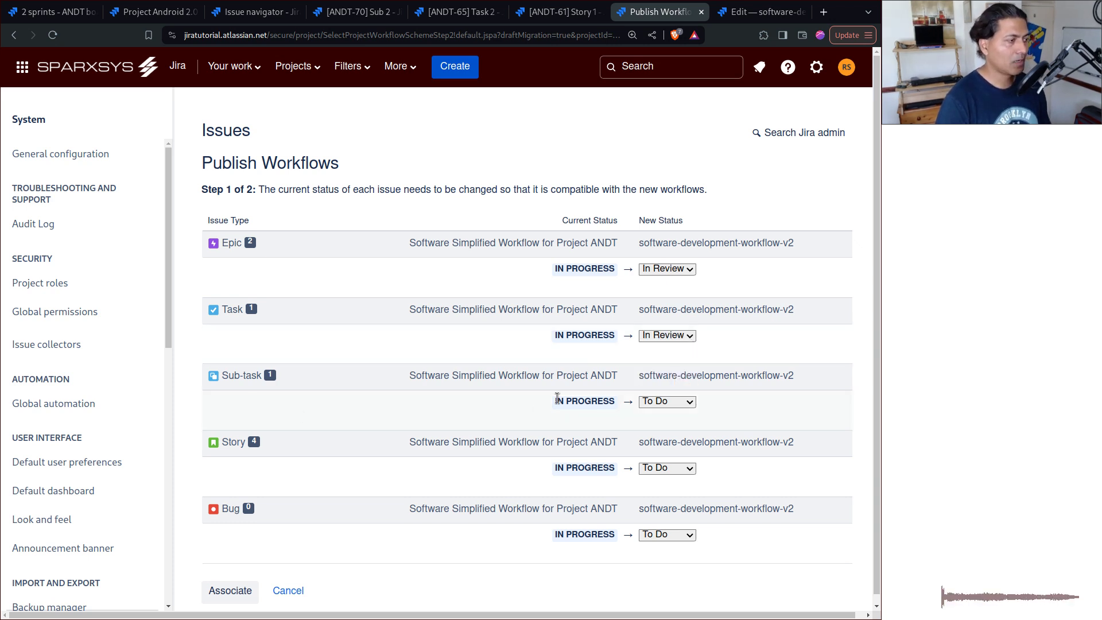
{"action": "left_click", "coordinate": [683, 402]}
{"action": "left_click", "coordinate": [666, 442]}
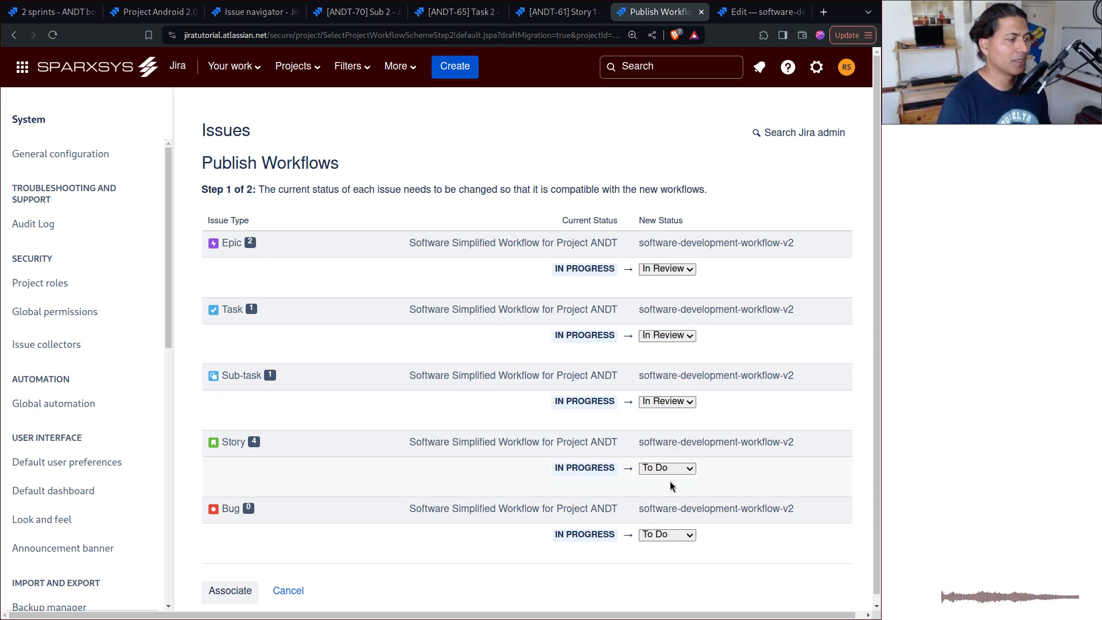
{"action": "left_click", "coordinate": [677, 507]}
{"action": "left_click", "coordinate": [666, 535]}
{"action": "left_click", "coordinate": [665, 577]}
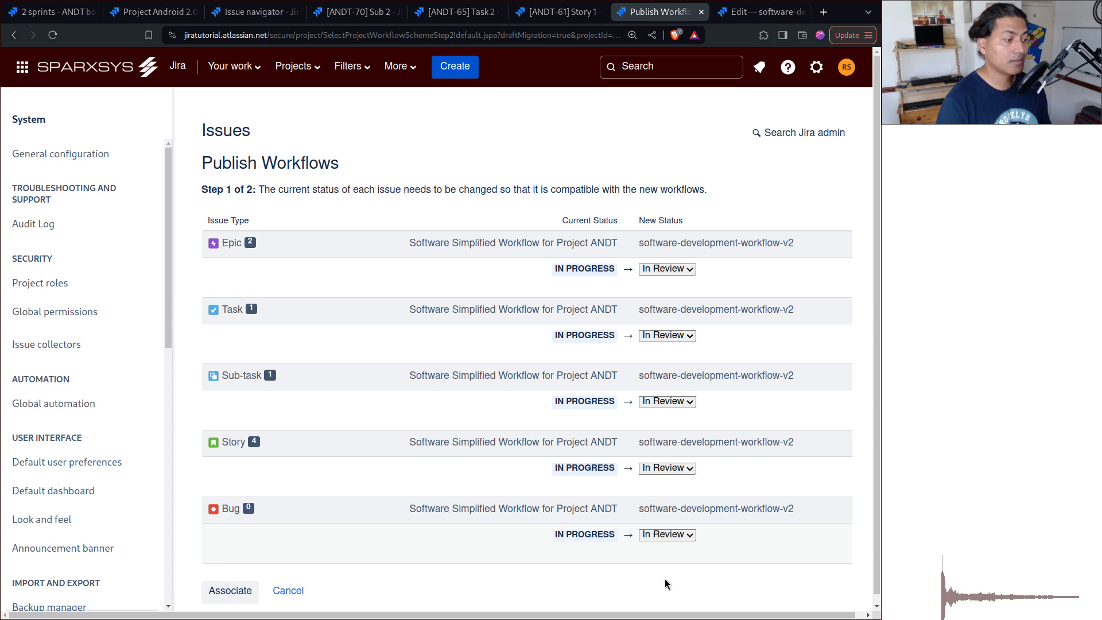
{"action": "scroll", "coordinate": [542, 454], "scroll_direction": "down", "scroll_amount": 1}
{"action": "left_click", "coordinate": [225, 587]}
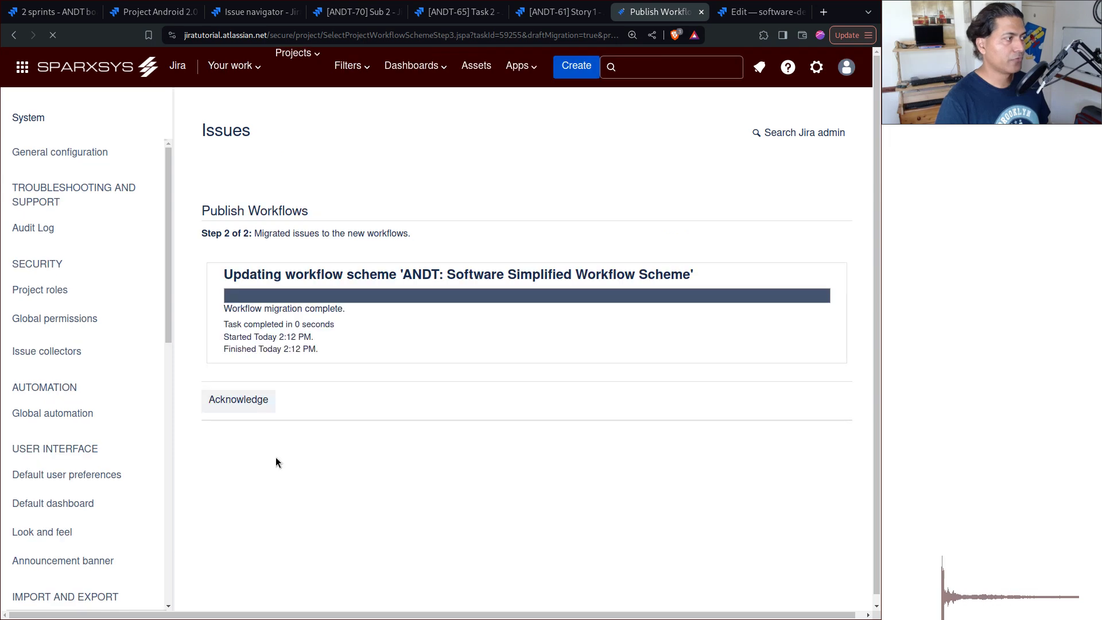
{"action": "left_click", "coordinate": [230, 352]}
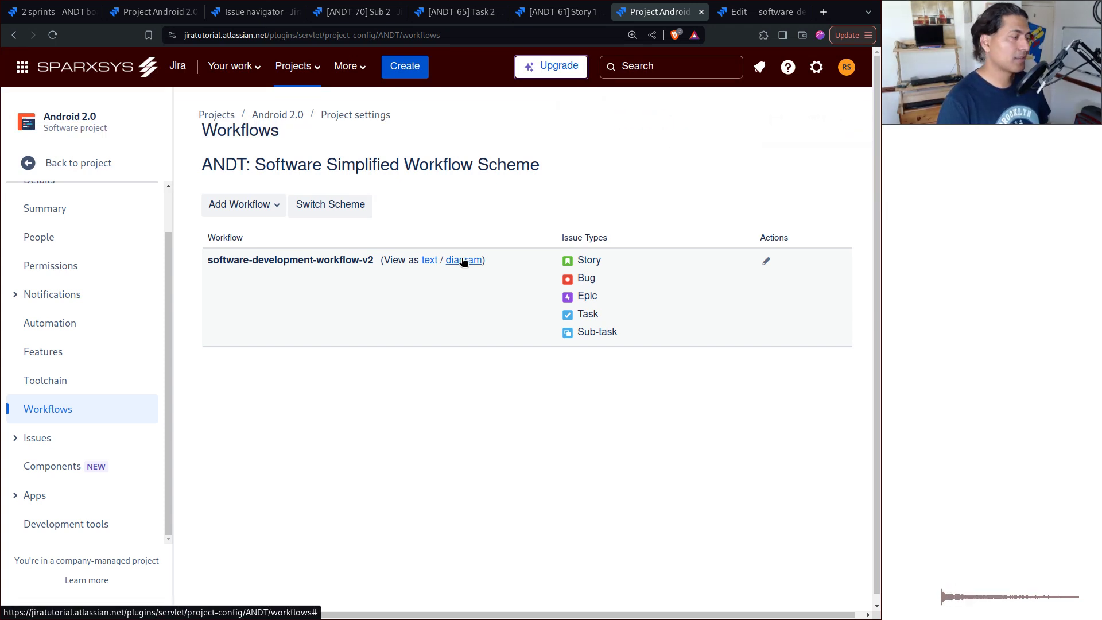
Step: View the software-development-workflow-v2 diagram and examine the columns of the project's Active sprints board
{"action": "left_click", "coordinate": [464, 261]}
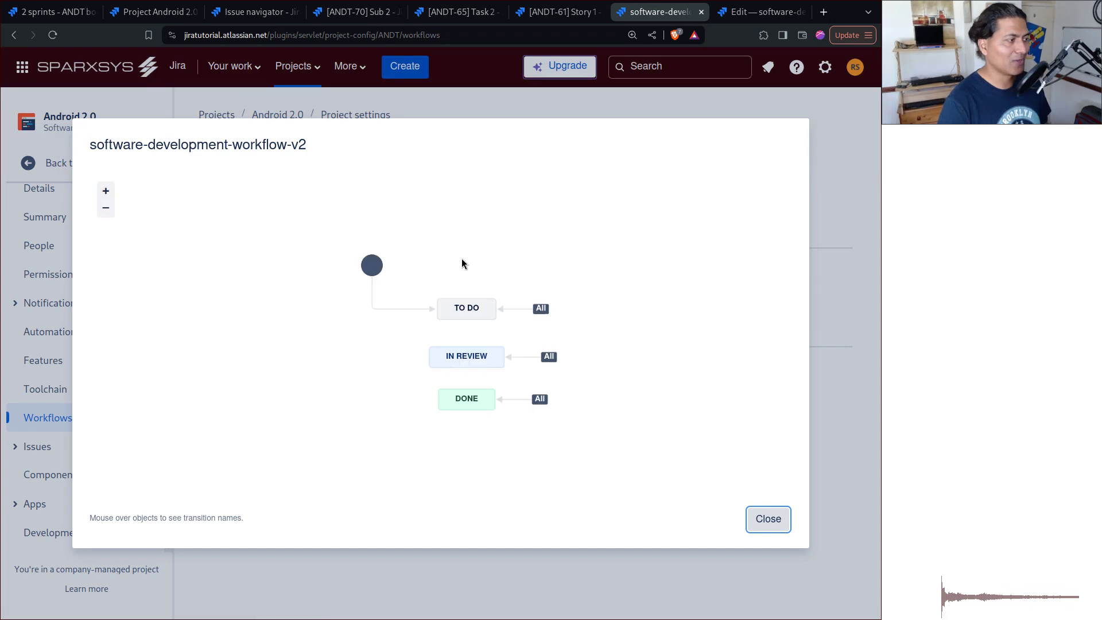
{"action": "left_click", "coordinate": [766, 523]}
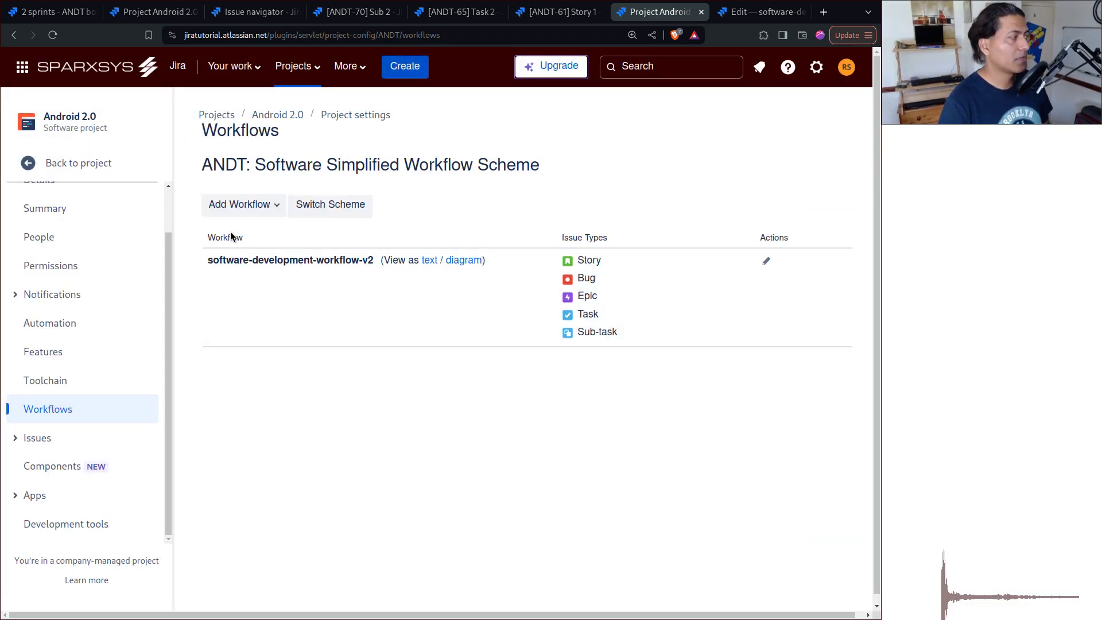
{"action": "left_click", "coordinate": [62, 163]}
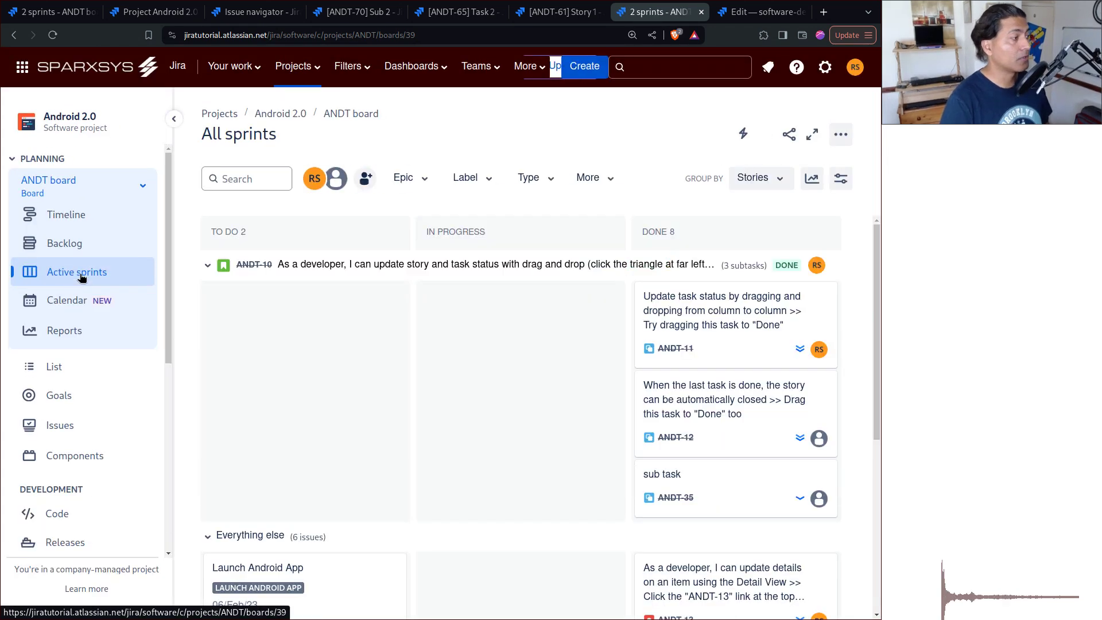
{"action": "scroll", "coordinate": [498, 426], "scroll_direction": "down", "scroll_amount": 6}
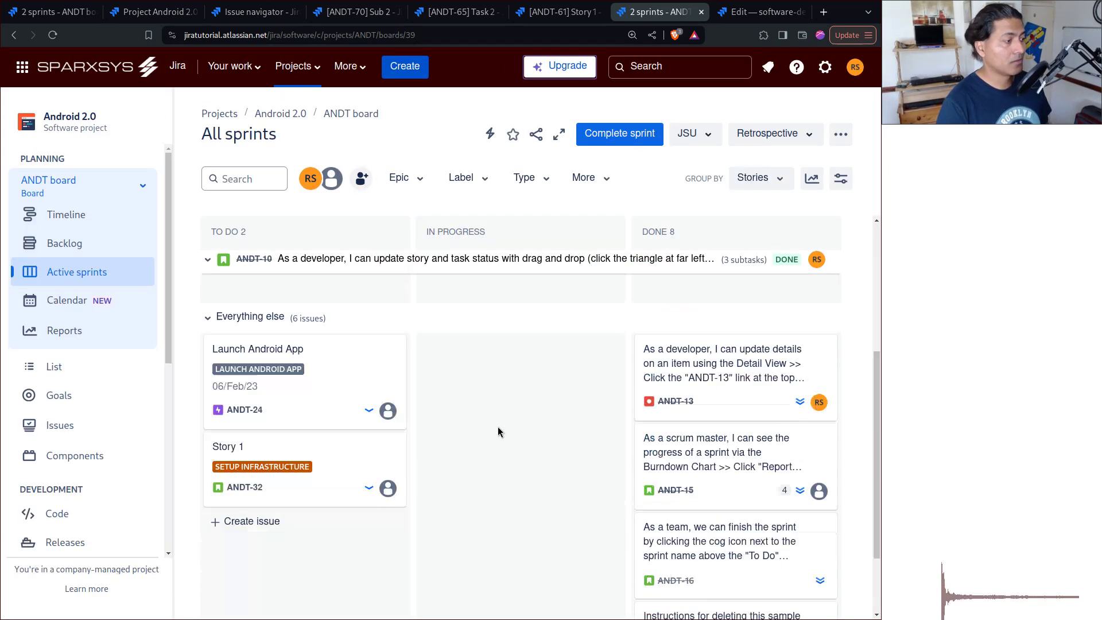
{"action": "scroll", "coordinate": [494, 419], "scroll_direction": "up", "scroll_amount": 6}
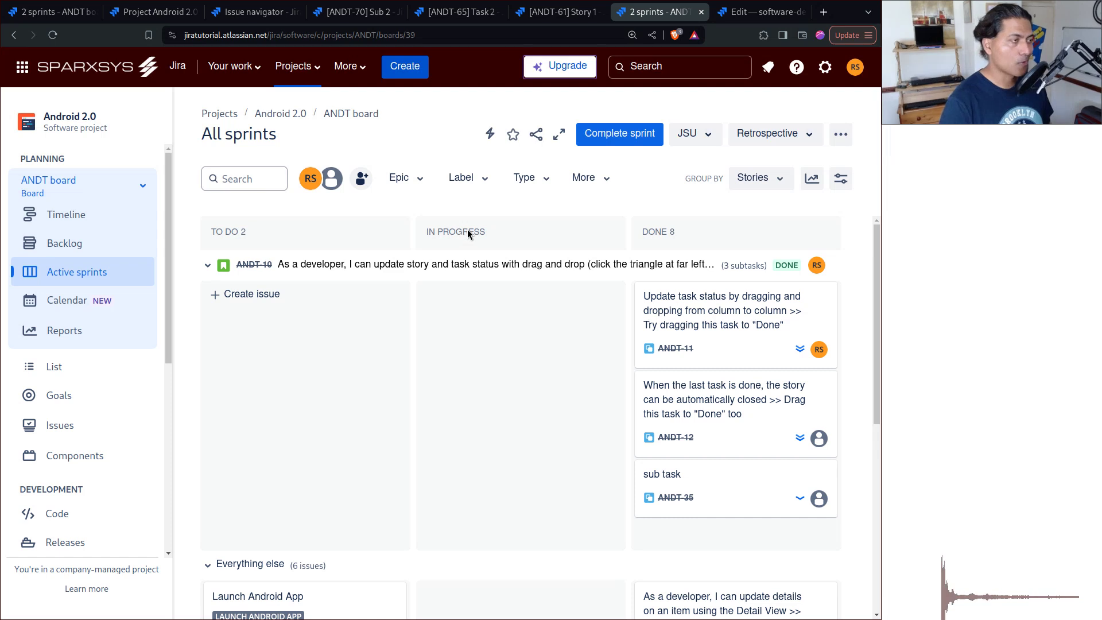
Step: In the ANDT board's column configuration, map the unmapped In Review status to the In Progress column
{"action": "left_click", "coordinate": [841, 133]}
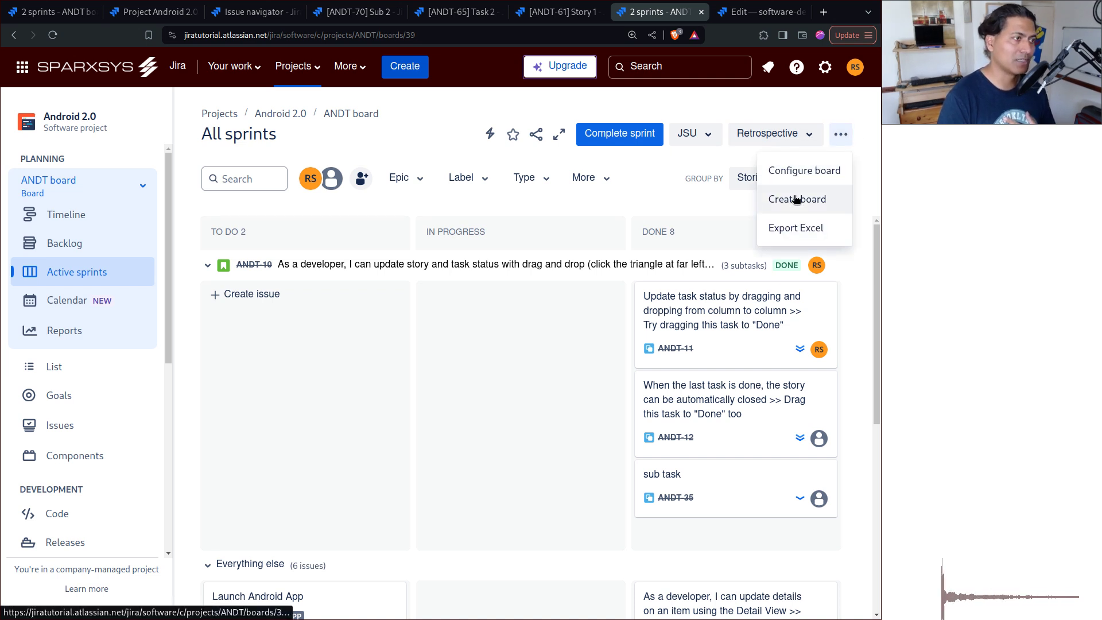
{"action": "left_click", "coordinate": [807, 171]}
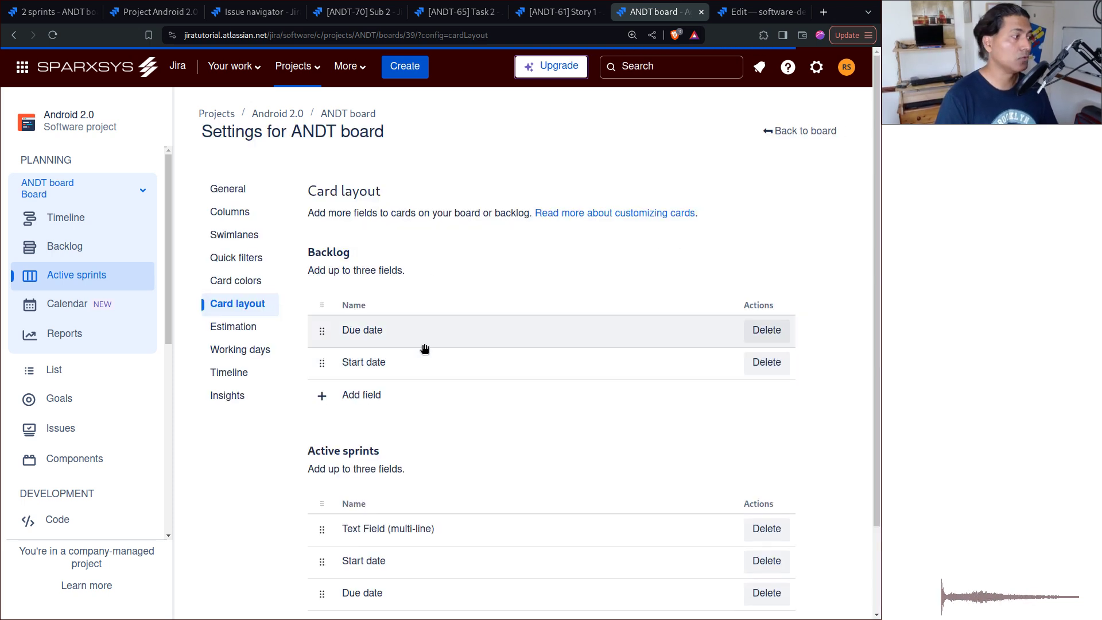
{"action": "mouse_move", "coordinate": [173, 120]}
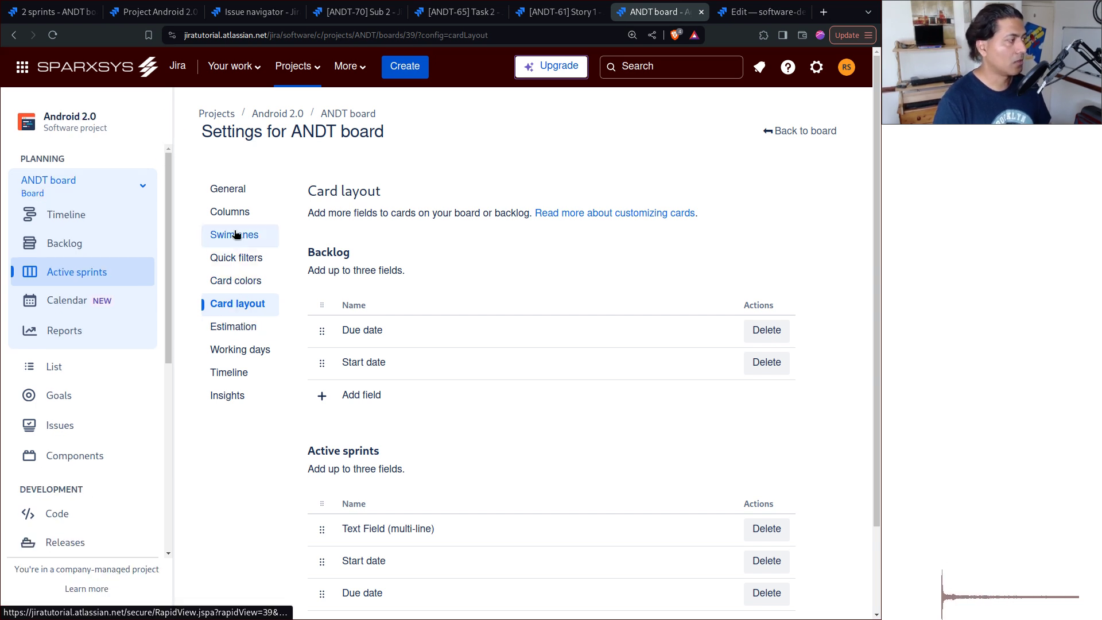
{"action": "left_click", "coordinate": [227, 212]}
{"action": "left_click", "coordinate": [173, 119]}
{"action": "scroll", "coordinate": [480, 345], "scroll_direction": "down", "scroll_amount": 5}
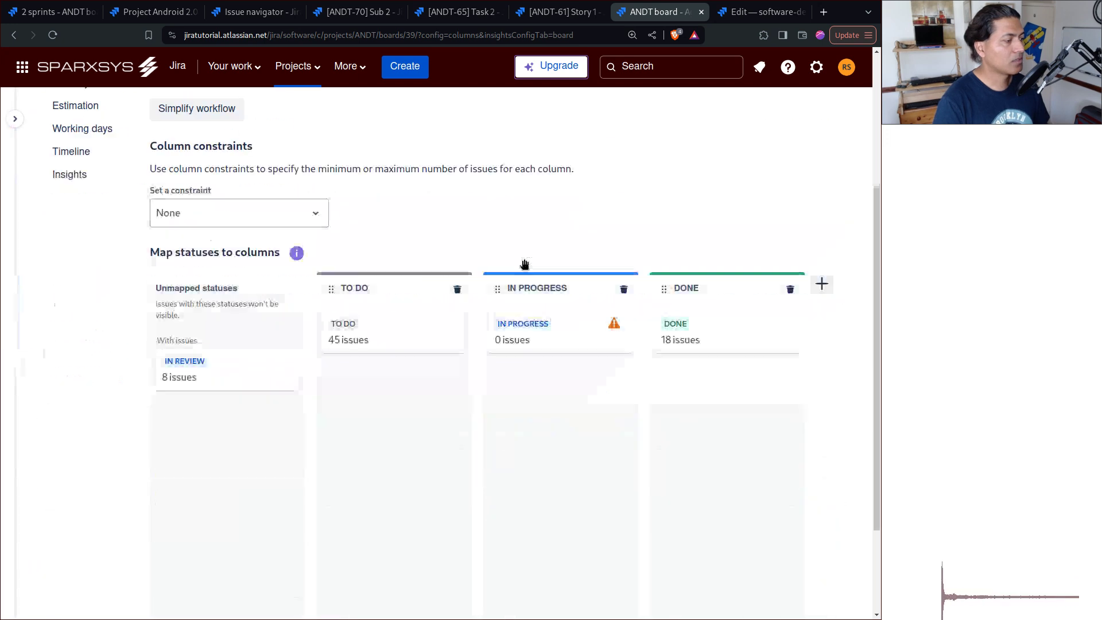
{"action": "scroll", "coordinate": [480, 345], "scroll_direction": "up", "scroll_amount": 3}
{"action": "left_click_drag", "start_coordinate": [229, 388], "coordinate": [563, 426]}
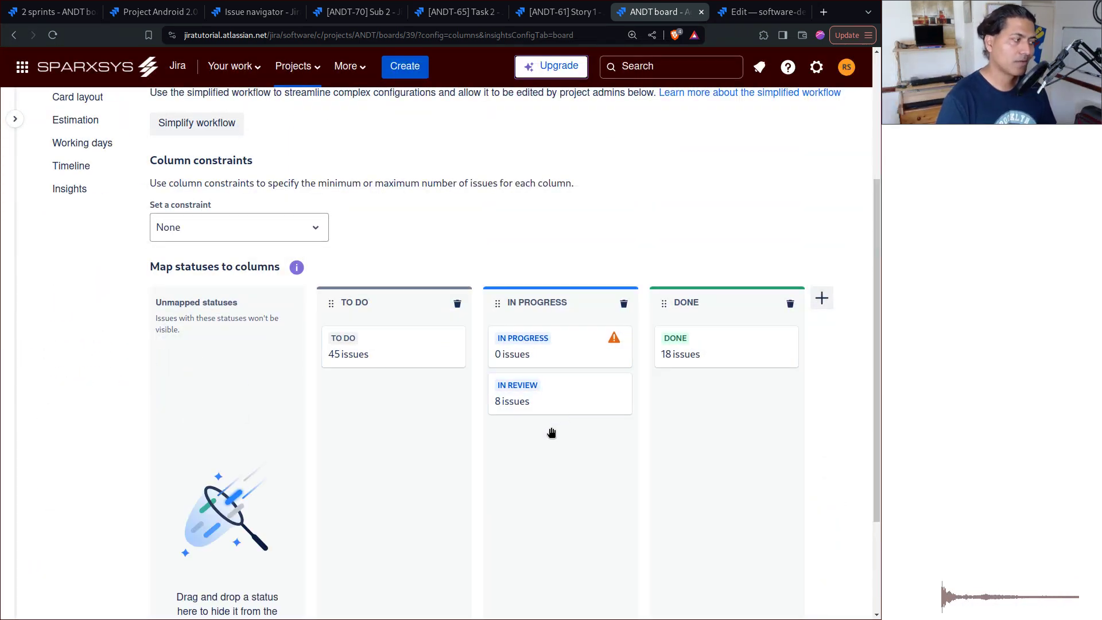
{"action": "scroll", "coordinate": [563, 428], "scroll_direction": "up", "scroll_amount": 3}
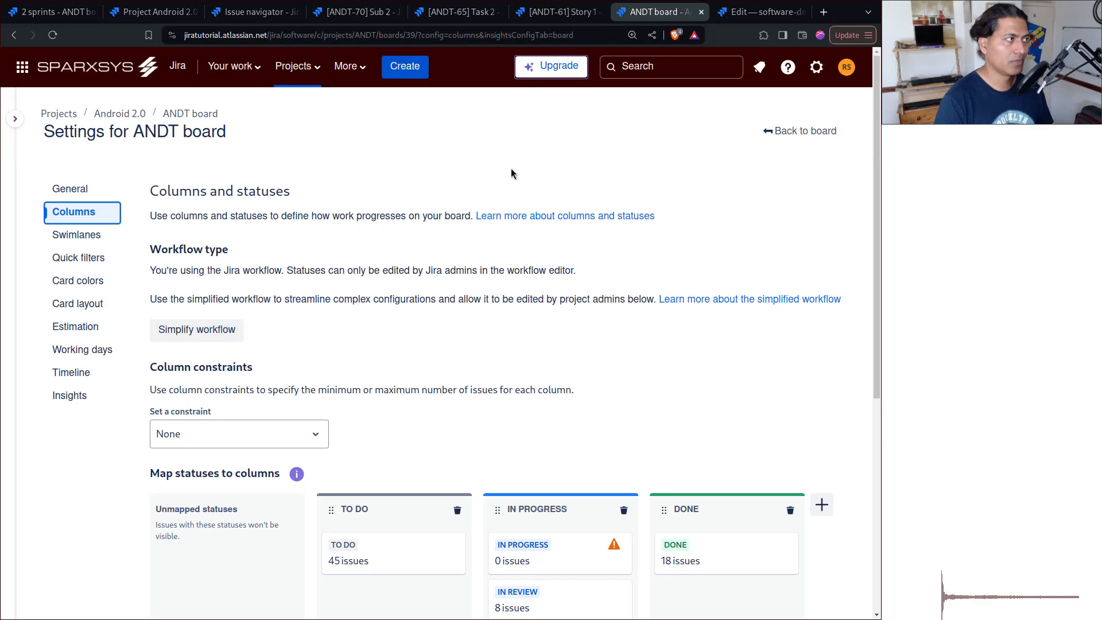
Step: Reload the open issues ANDT-65 and ANDT-61 to check their migrated status
{"action": "left_click", "coordinate": [454, 12]}
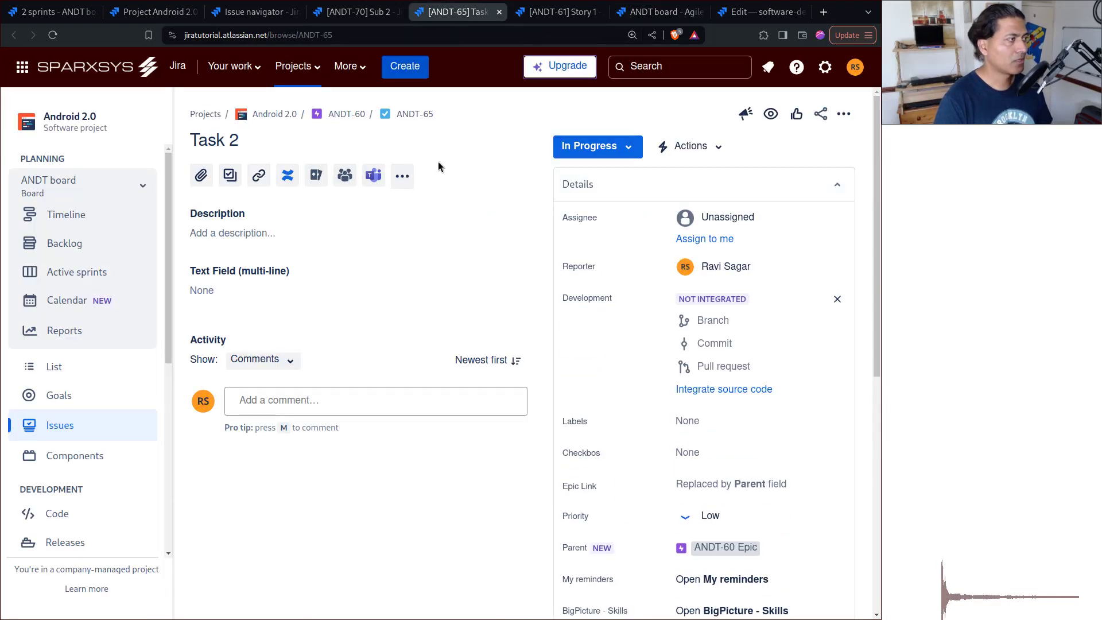
{"action": "left_click", "coordinate": [55, 36]}
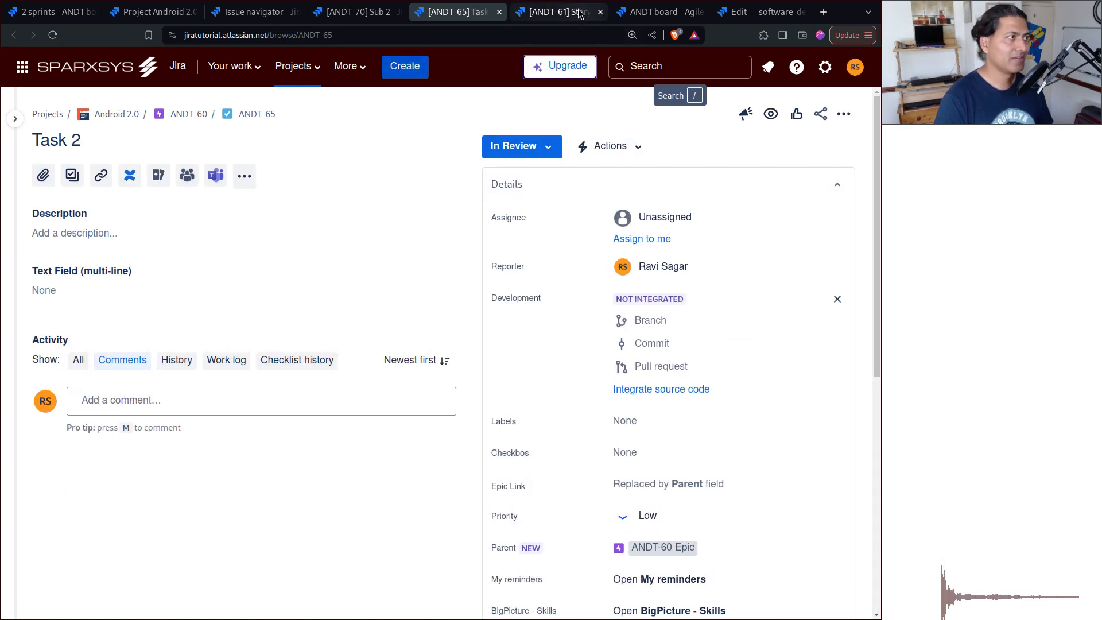
{"action": "left_click", "coordinate": [559, 11]}
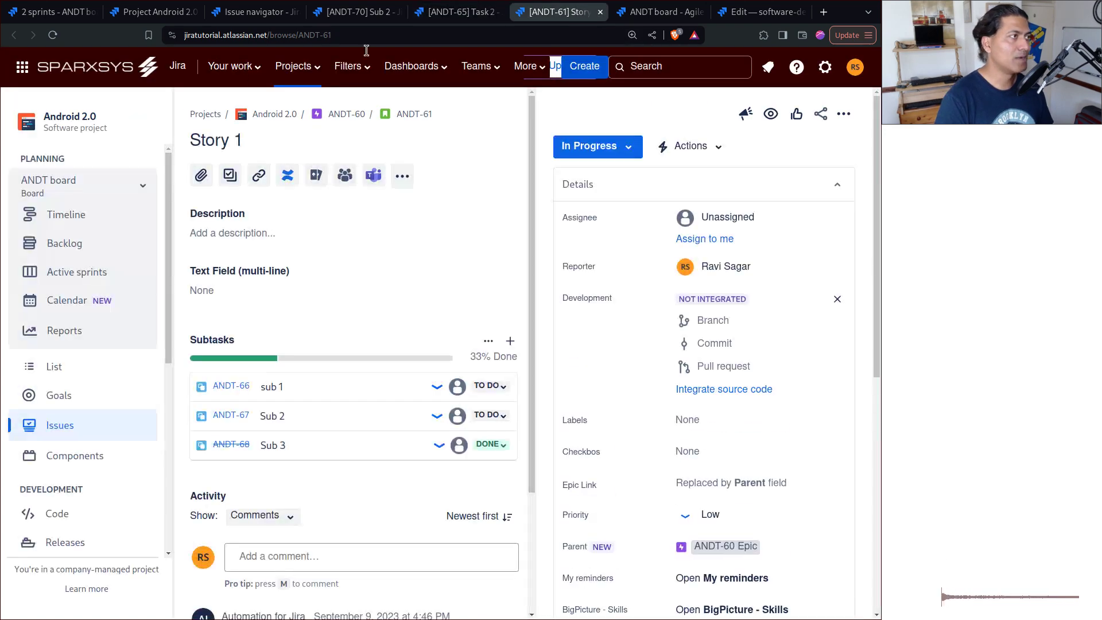
{"action": "left_click", "coordinate": [56, 36]}
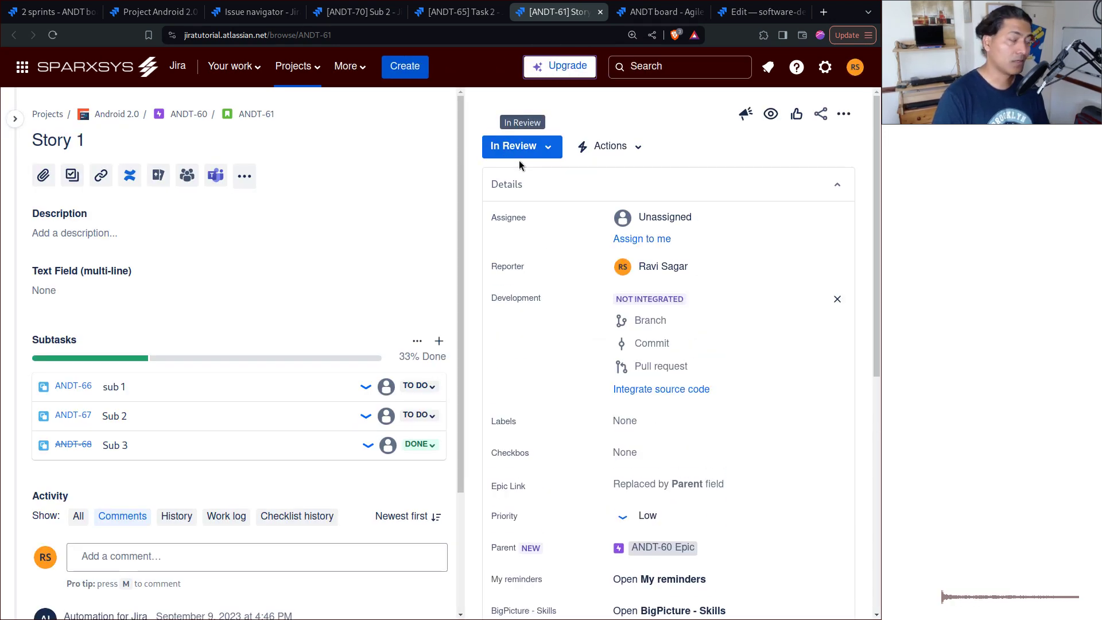
Step: Rerun the ANDT issue search for status "In Progress", and search again with the status changed to "In Review"
{"action": "left_click", "coordinate": [252, 11]}
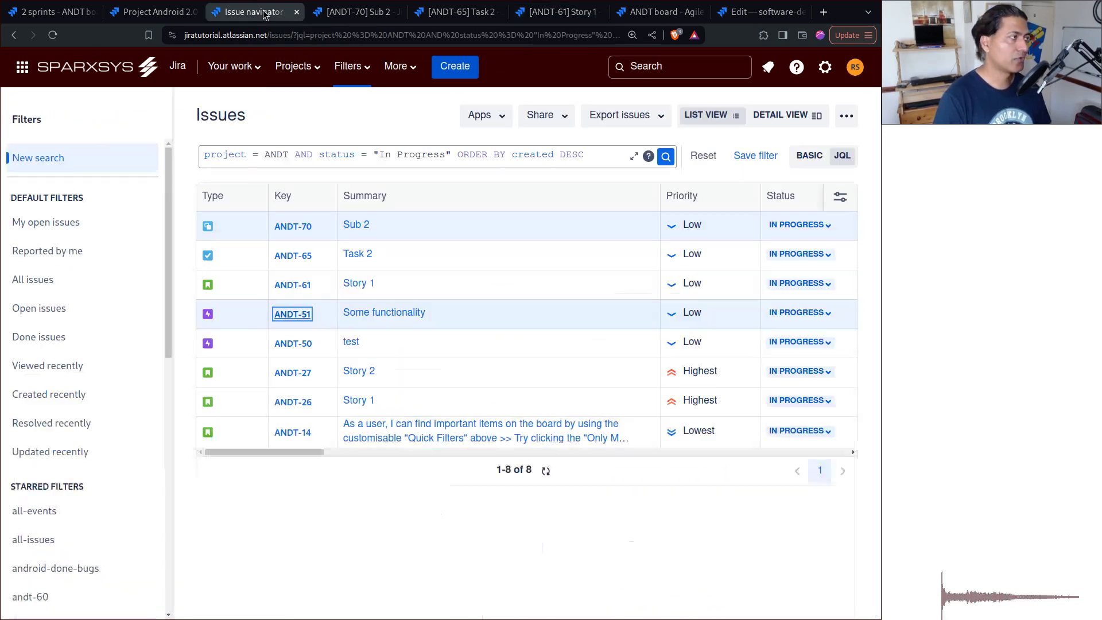
{"action": "left_click", "coordinate": [667, 160]}
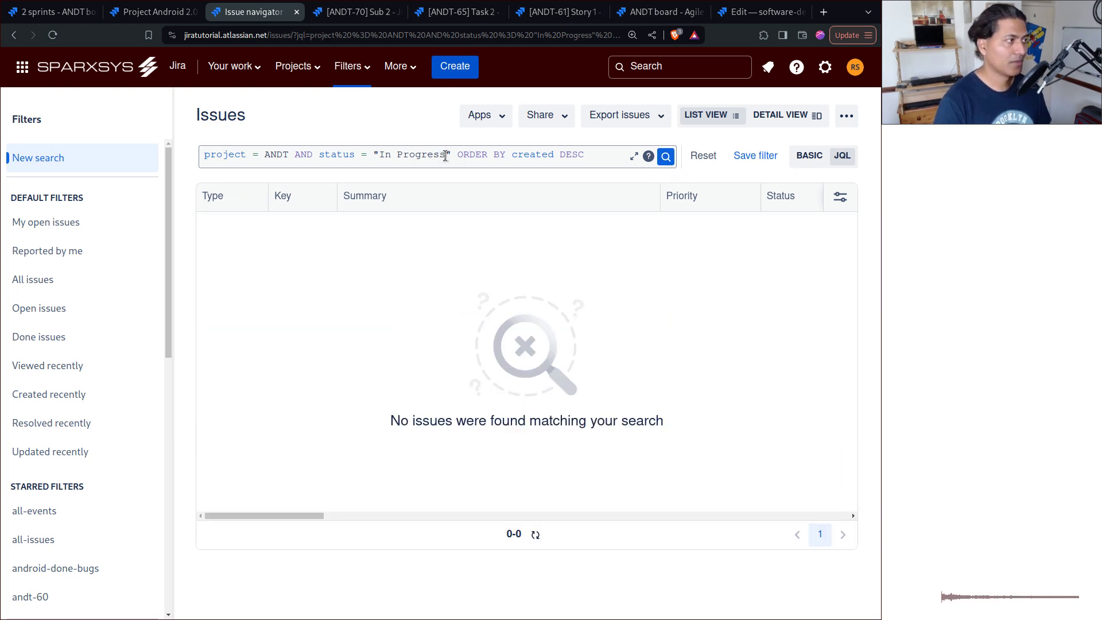
{"action": "left_click_drag", "start_coordinate": [446, 156], "coordinate": [204, 156]}
{"action": "left_click", "coordinate": [397, 156]}
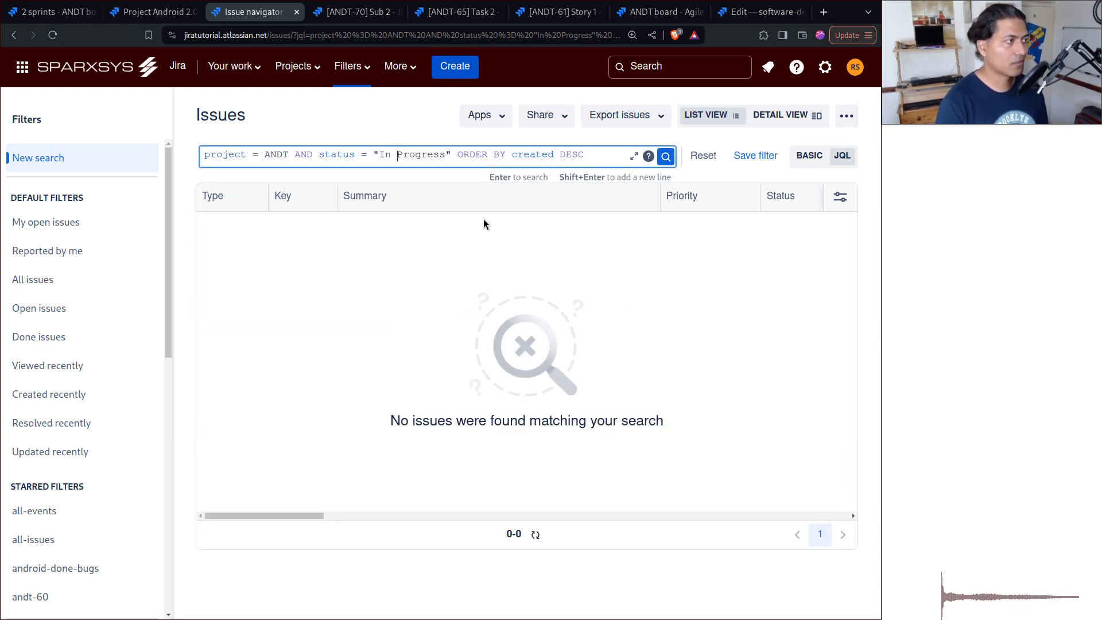
{"action": "key", "text": "ctrl+shift+Right"}
{"action": "type", "text": "Review"}
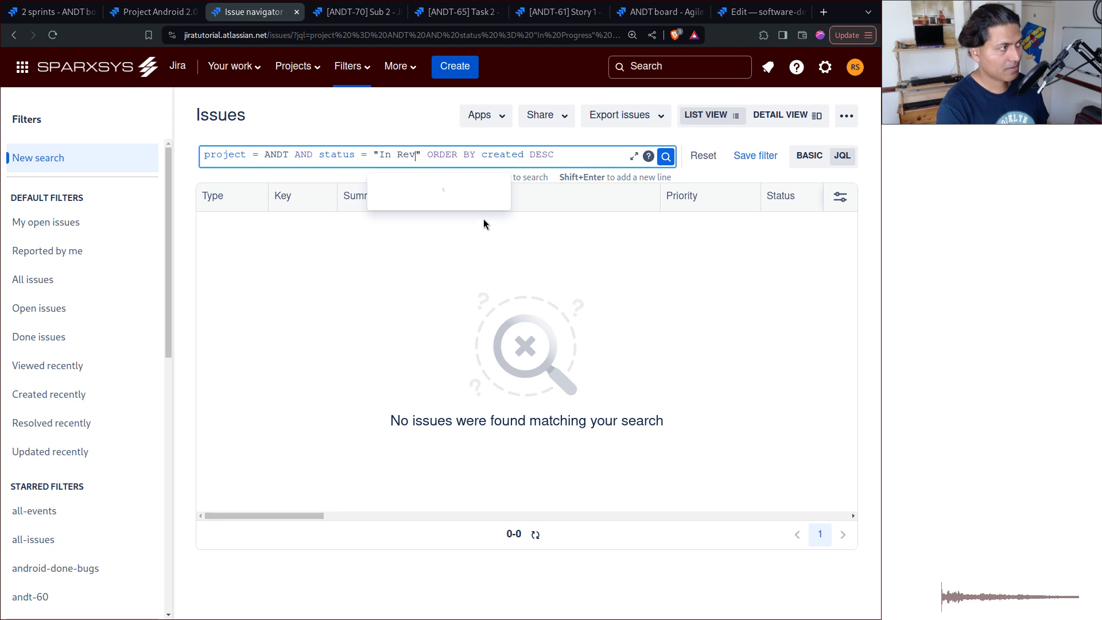
{"action": "left_click", "coordinate": [666, 156]}
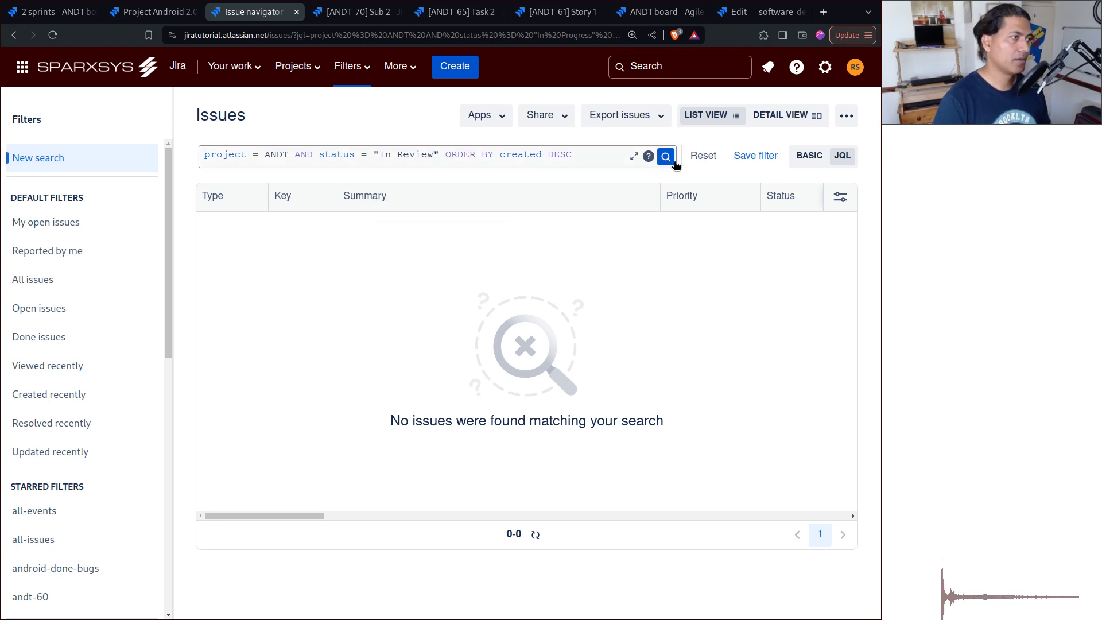